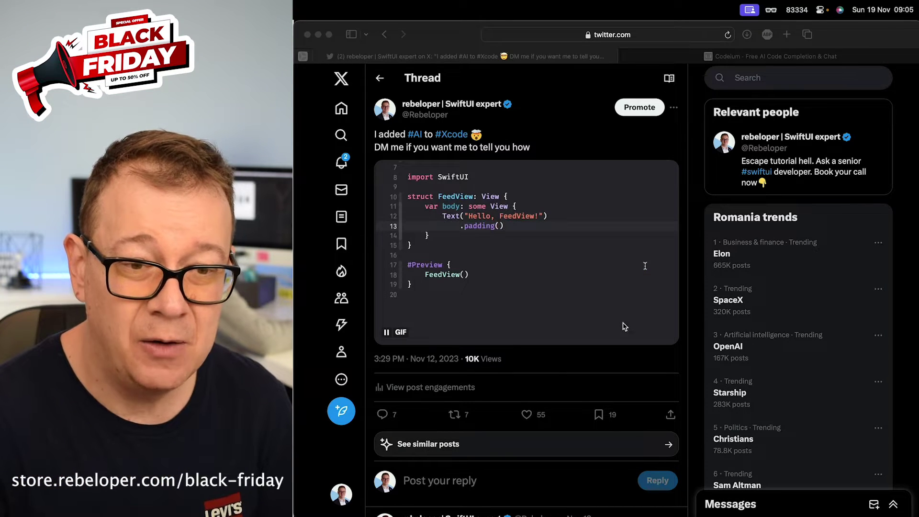
# - Bring the Safari window with the X thread to the front
pyautogui.click(884, 37)
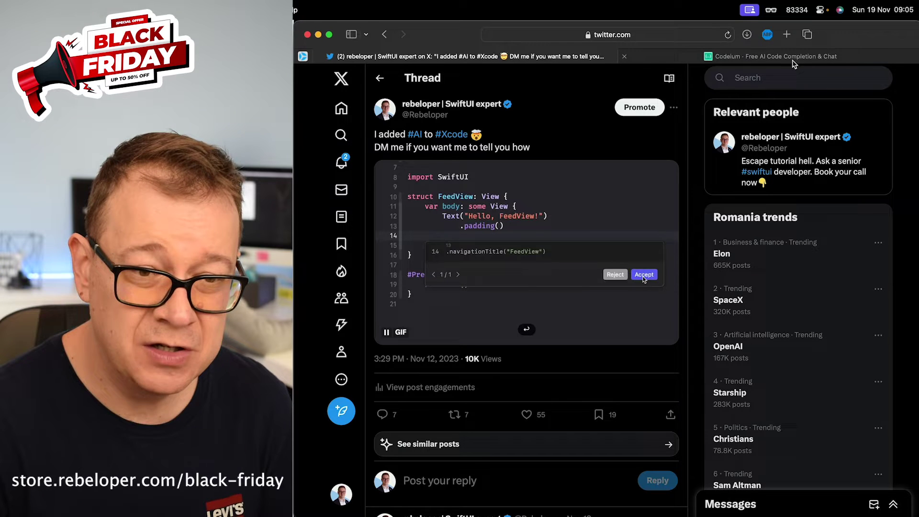
# - Go from the Codeium homepage through Get Codeium to the Xcode tutorial page
pyautogui.click(768, 59)
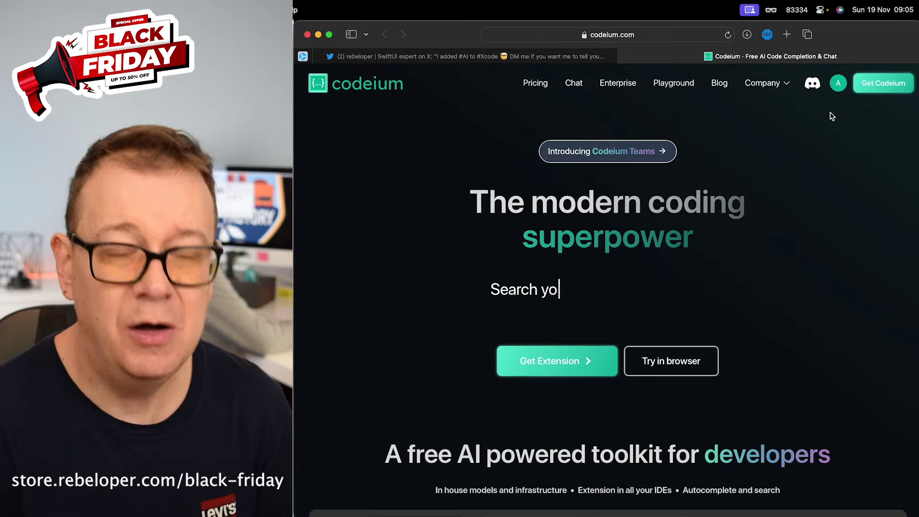
pyautogui.click(881, 88)
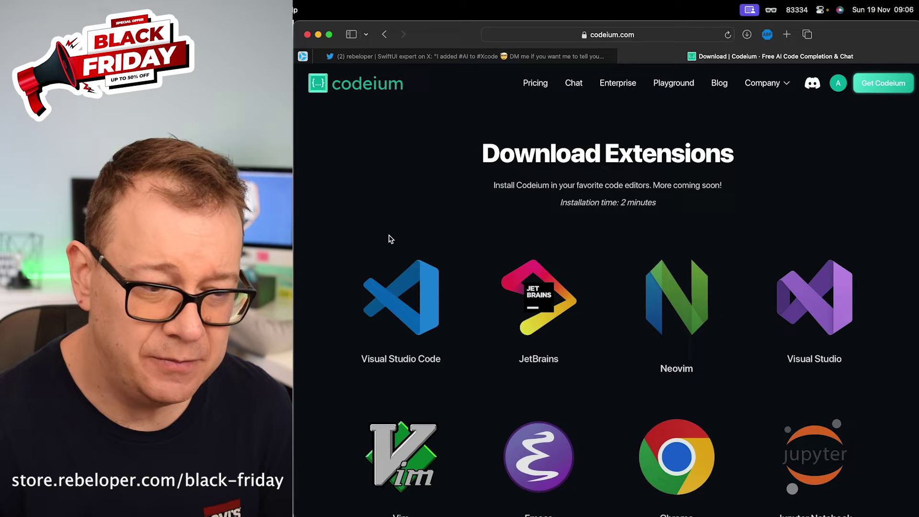
pyautogui.scroll(-3, 349, 226)
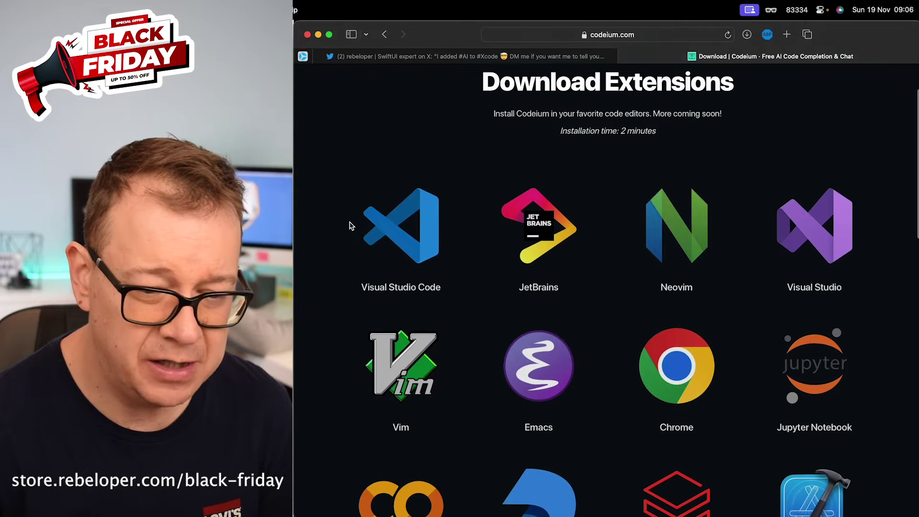
pyautogui.scroll(-3, 359, 237)
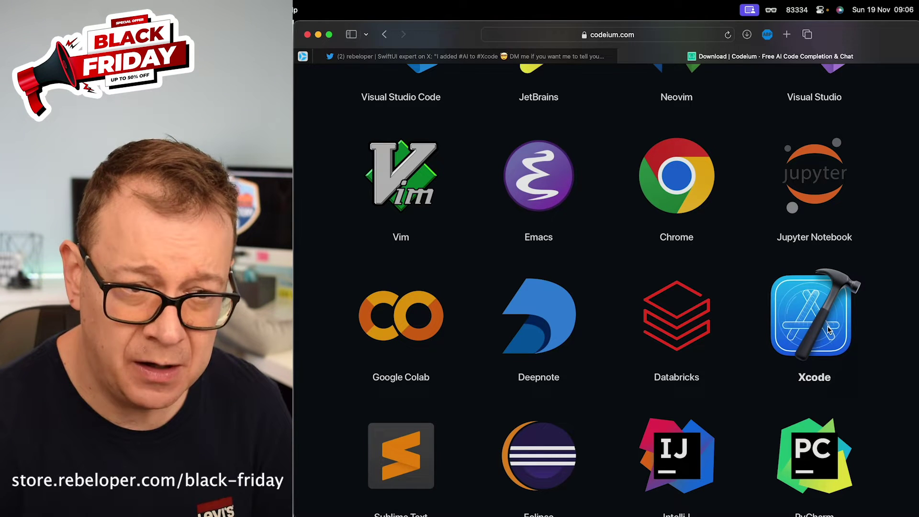
pyautogui.click(829, 329)
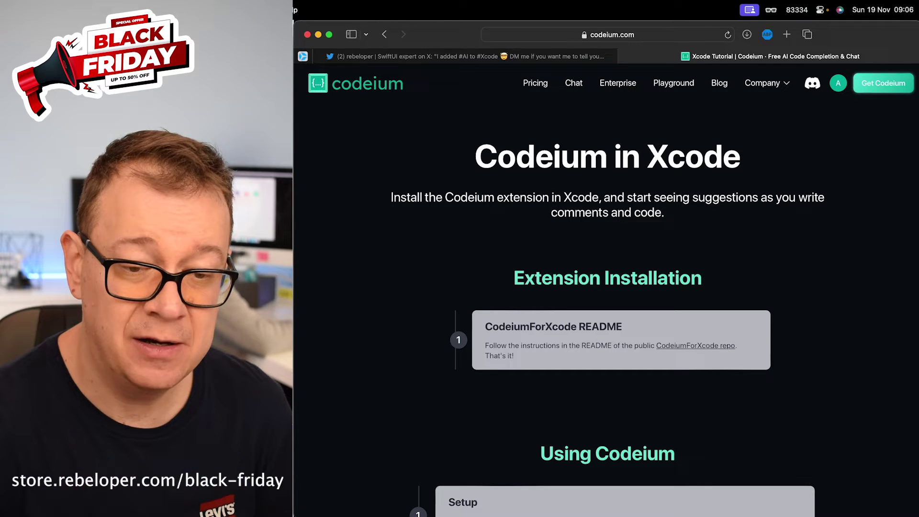
# - Open the CodeiumForXcode repo and download the 0.24.1 release zip
pyautogui.click(692, 349)
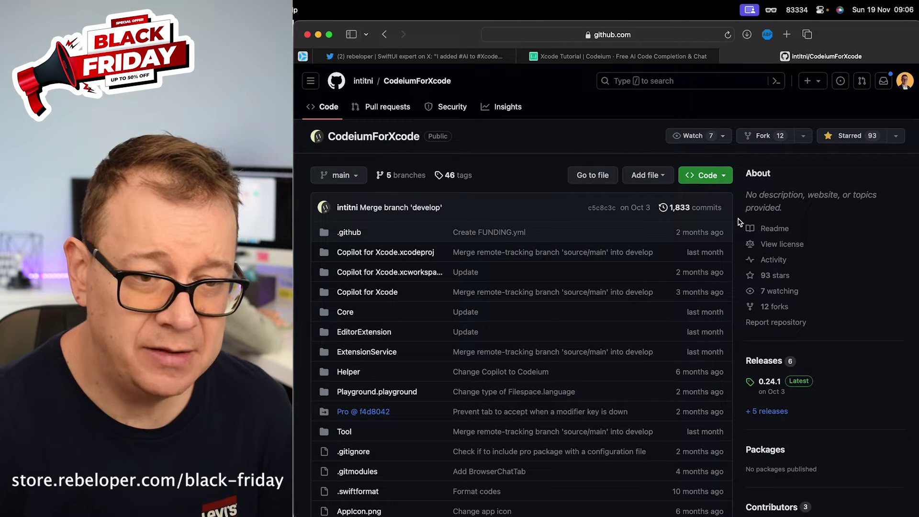
pyautogui.scroll(-2, 739, 222)
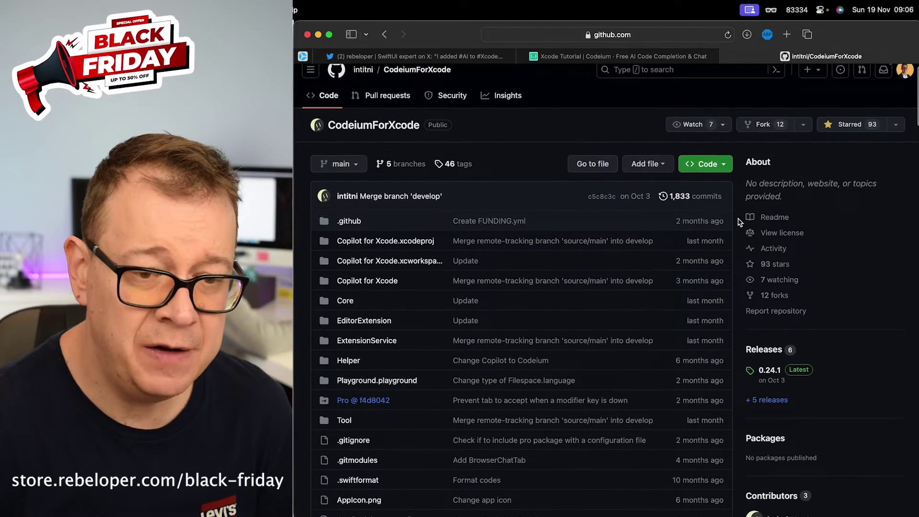
pyautogui.scroll(-4, 739, 223)
pyautogui.scroll(-3, 739, 222)
pyautogui.scroll(-3, 739, 222)
pyautogui.scroll(-3, 739, 221)
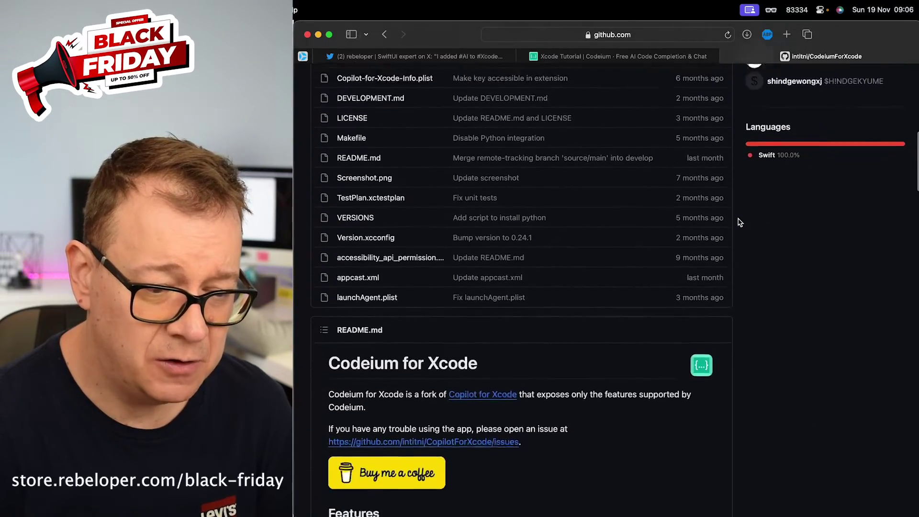
pyautogui.scroll(-3, 739, 222)
pyautogui.scroll(-3, 739, 222)
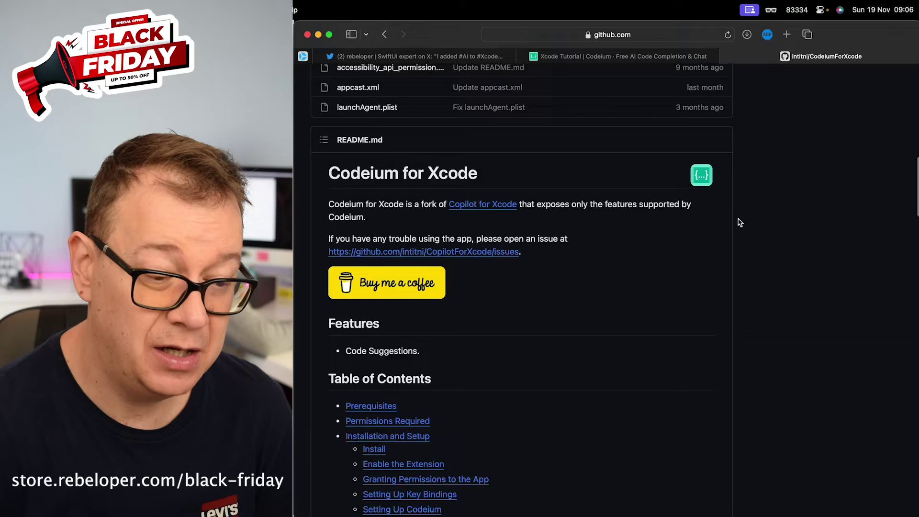
pyautogui.scroll(-3, 739, 221)
pyautogui.scroll(-2, 739, 222)
pyautogui.scroll(-3, 739, 222)
pyautogui.scroll(-3, 740, 222)
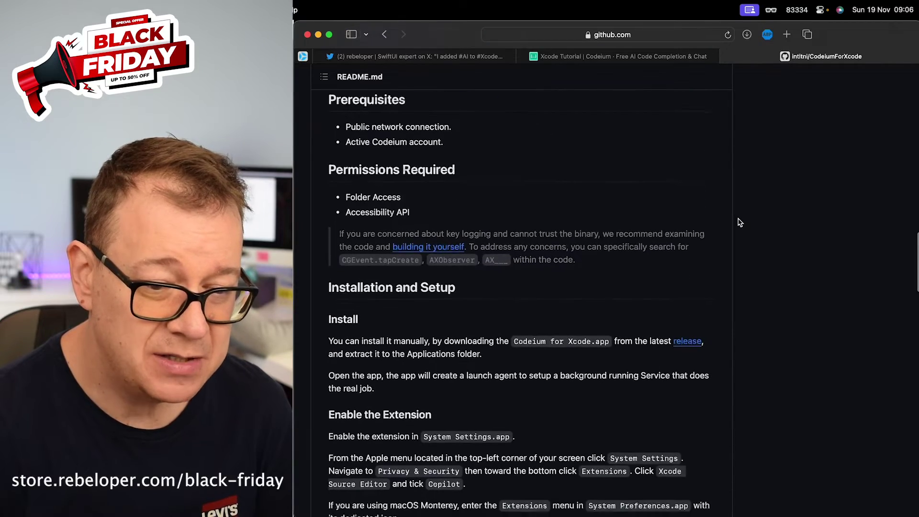
pyautogui.scroll(-2, 739, 222)
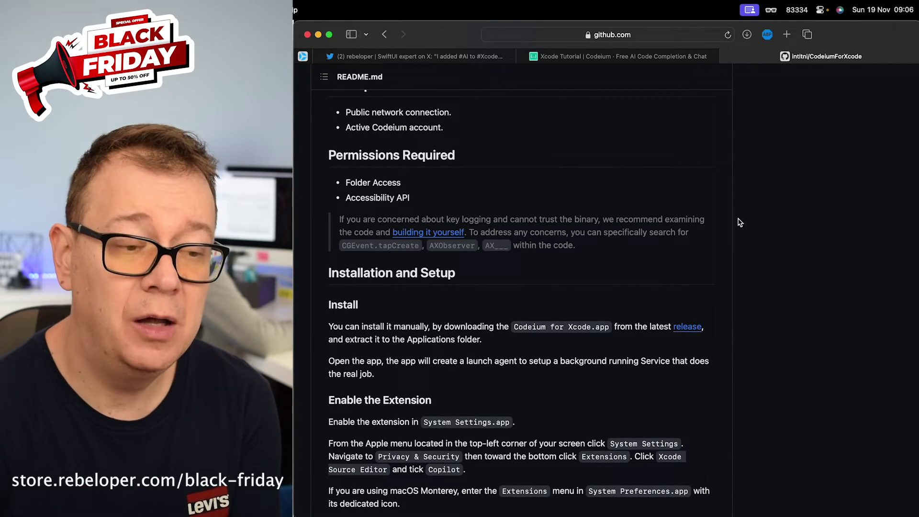
pyautogui.scroll(-1, 738, 222)
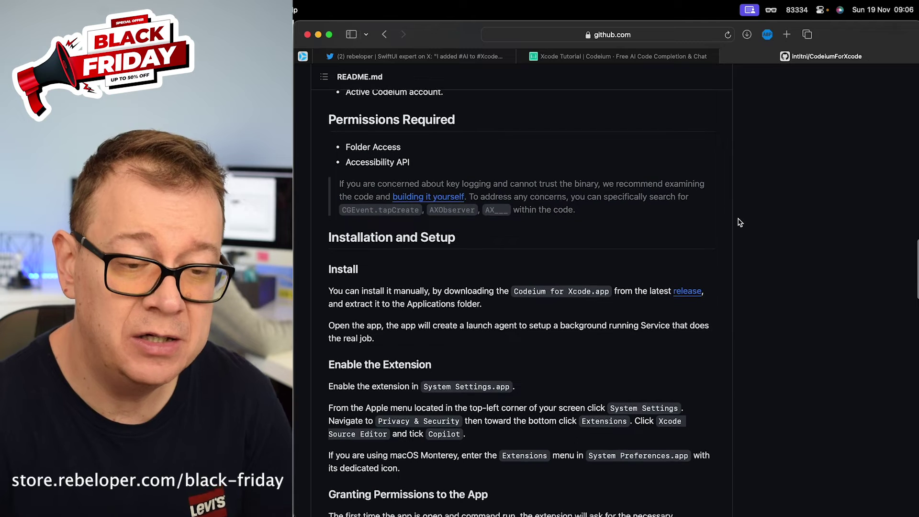
pyautogui.click(686, 292)
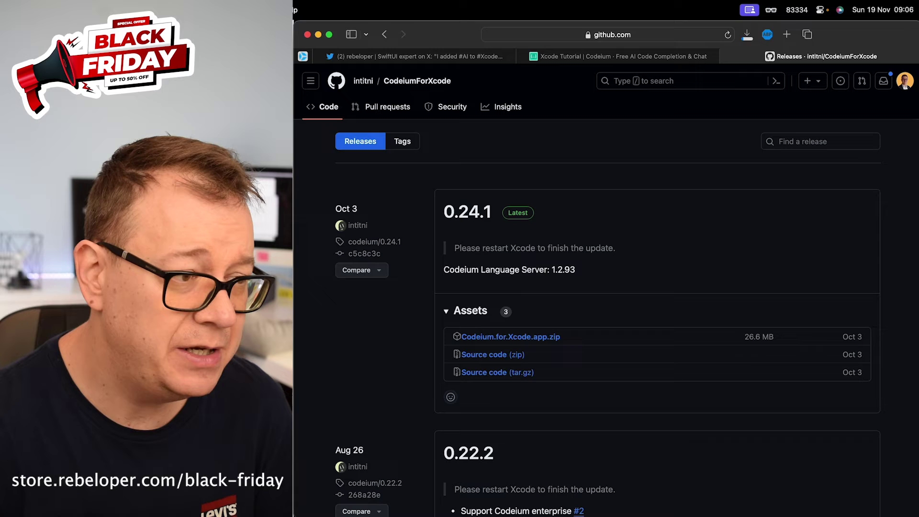
# - Drag Codeium for Xcode into Finder's Applications folder, then leave Finder
pyautogui.press('super+Tab')
pyautogui.moveTo(463, 185); pyautogui.dragTo(707, 176)
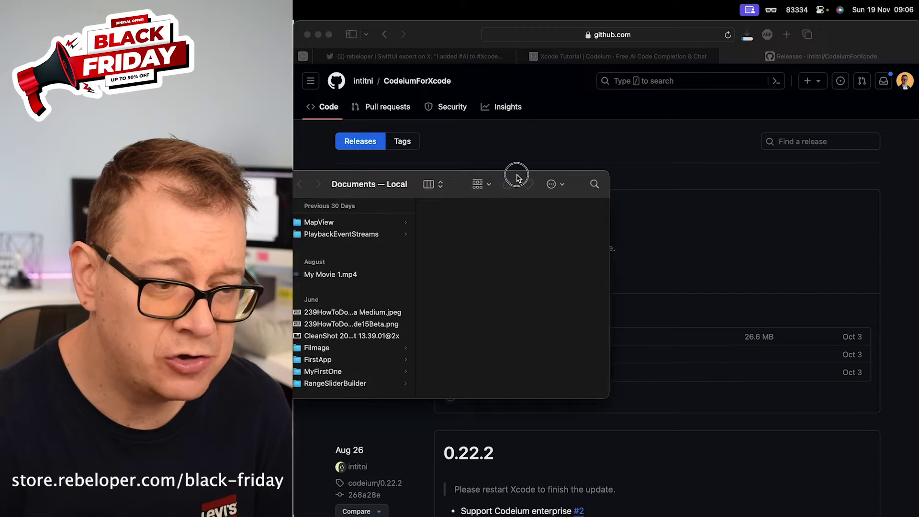
pyautogui.click(444, 319)
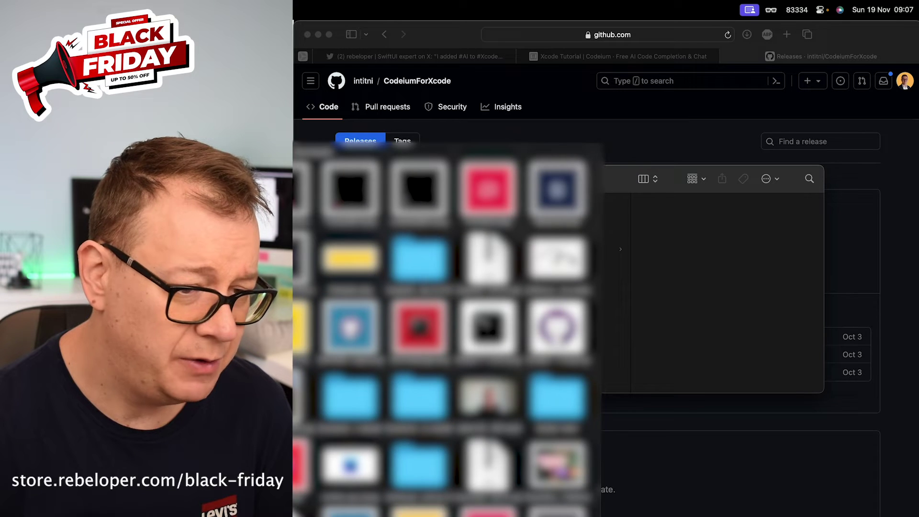
pyautogui.moveTo(420, 327); pyautogui.dragTo(588, 299)
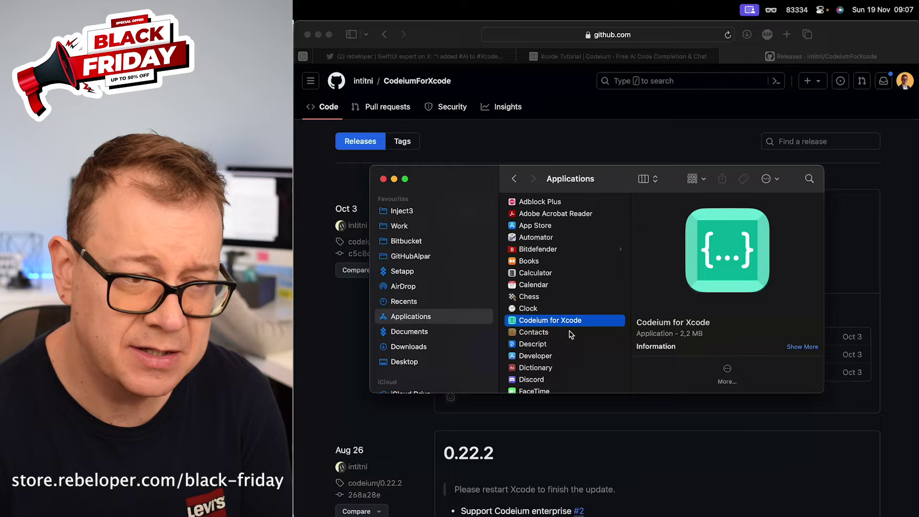
pyautogui.click(559, 148)
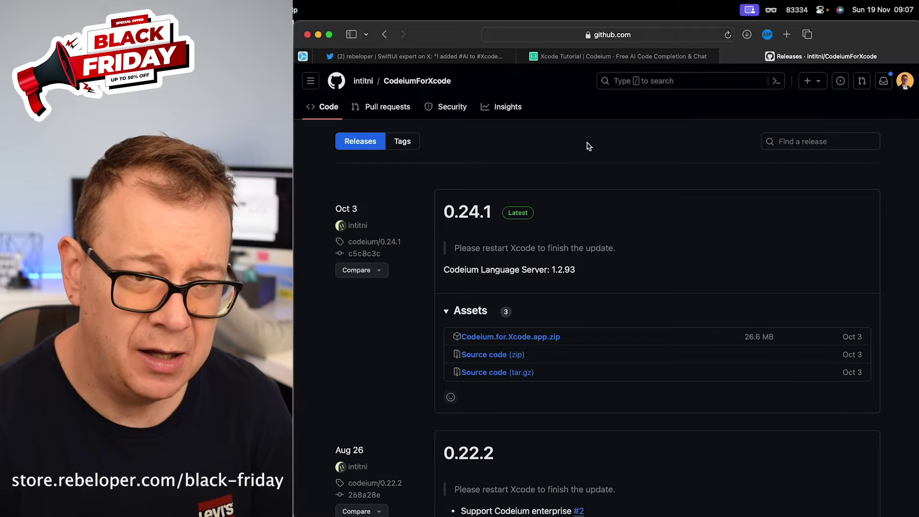
# - Return to the CodeiumForXcode README via the Releases tab and Back button
pyautogui.click(625, 56)
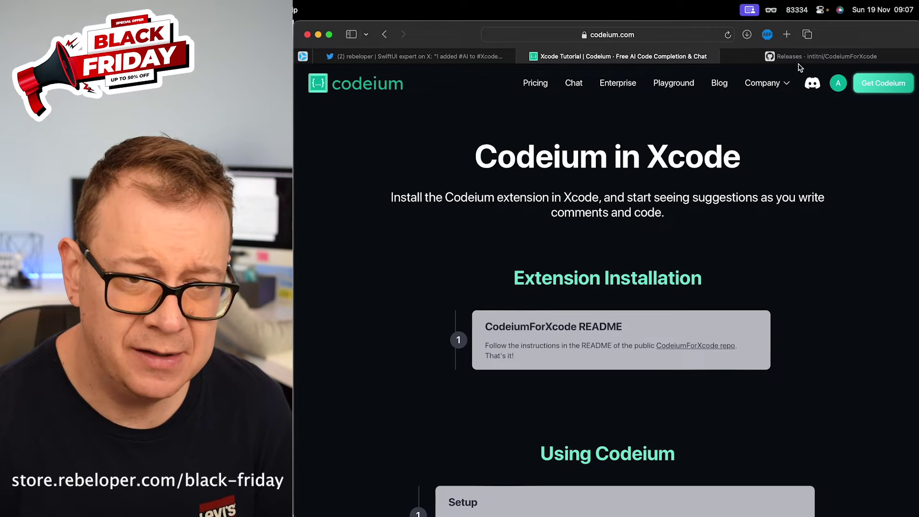
pyautogui.click(822, 56)
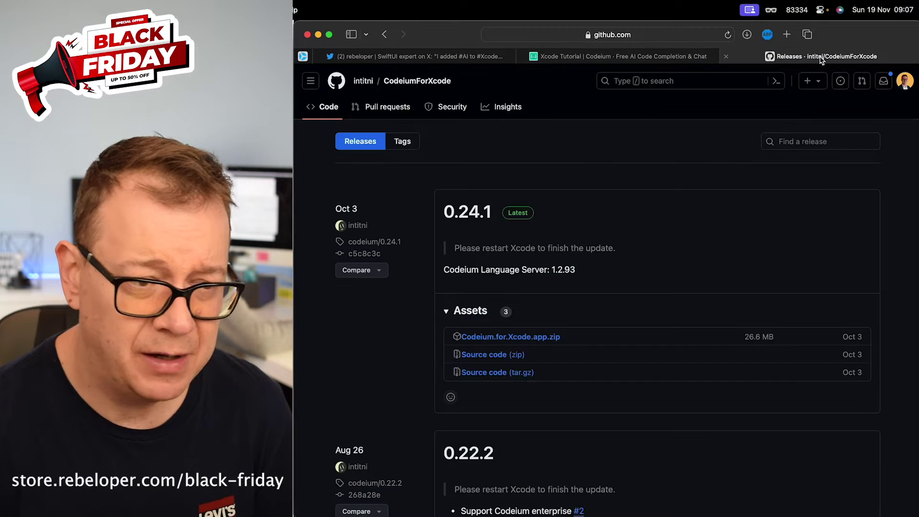
pyautogui.click(386, 35)
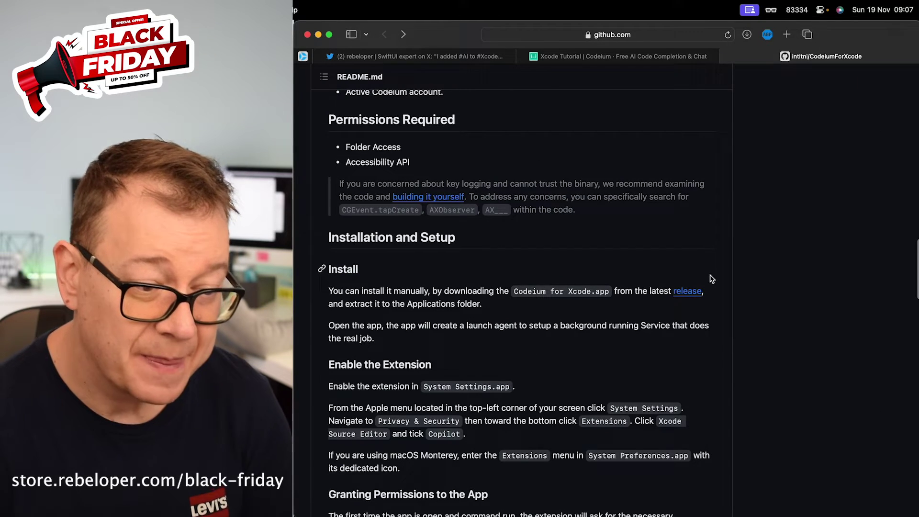
pyautogui.scroll(-5, 711, 279)
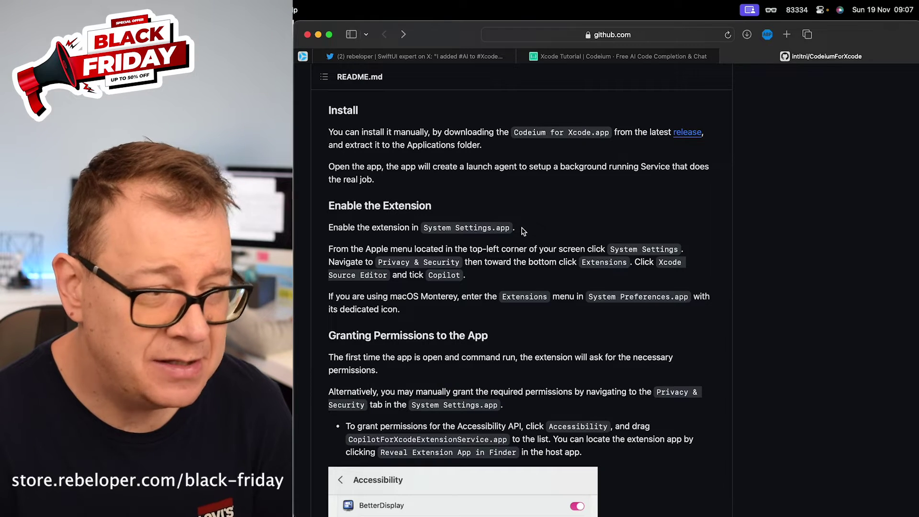
# - Launch System Settings, move it aside, and refocus the README
pyautogui.click(313, 9)
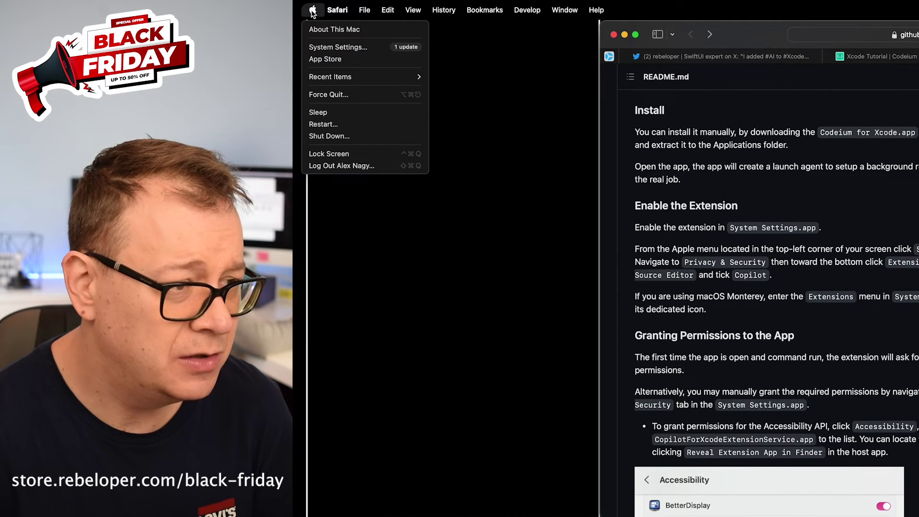
pyautogui.click(338, 47)
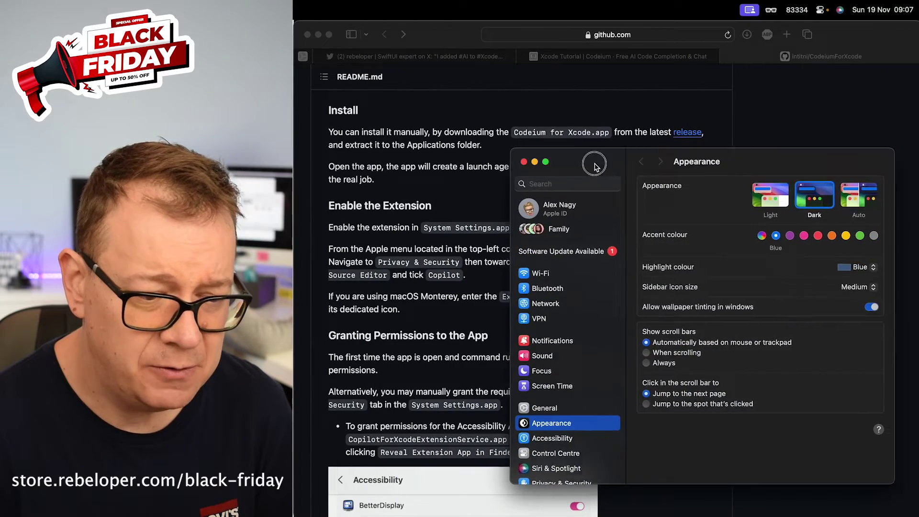
pyautogui.moveTo(596, 166); pyautogui.dragTo(503, 115)
pyautogui.click(360, 354)
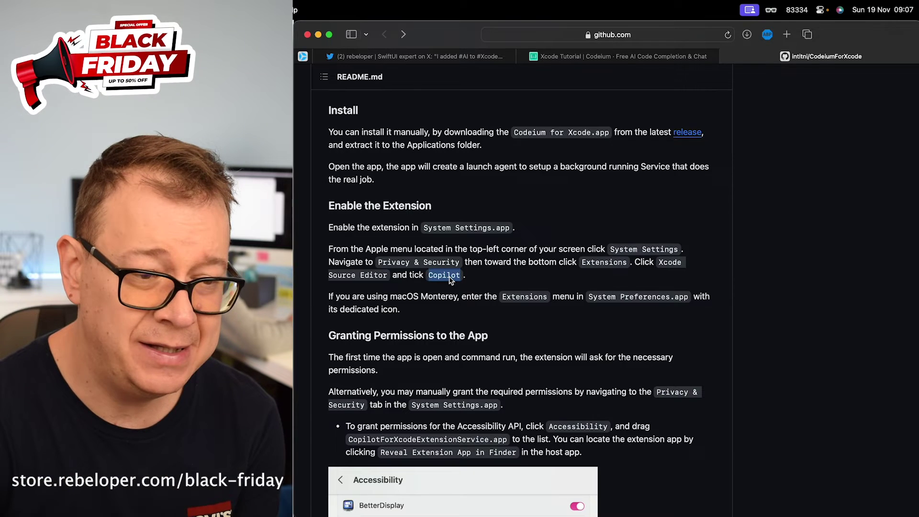
# - View the Privacy & Security extensions list, close it, and highlight 'Editor' in the README
pyautogui.press('super+space')
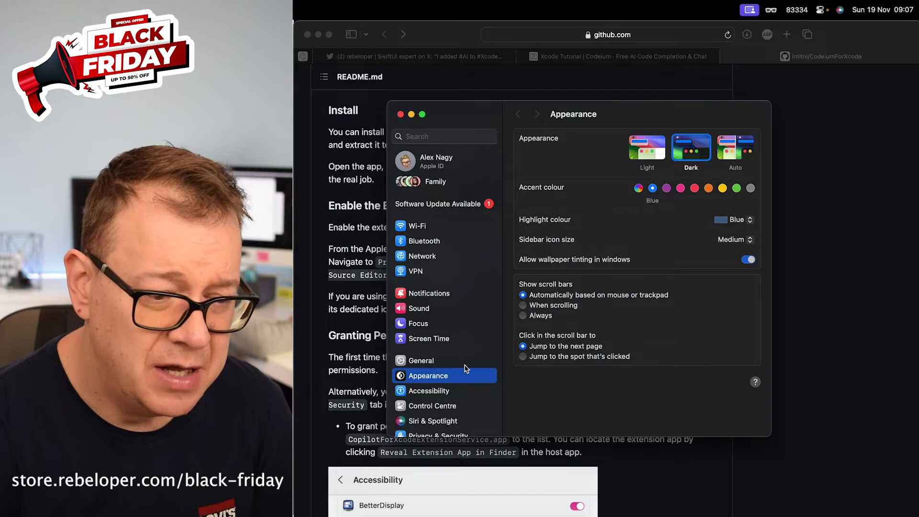
pyautogui.scroll(-2, 465, 367)
pyautogui.click(438, 372)
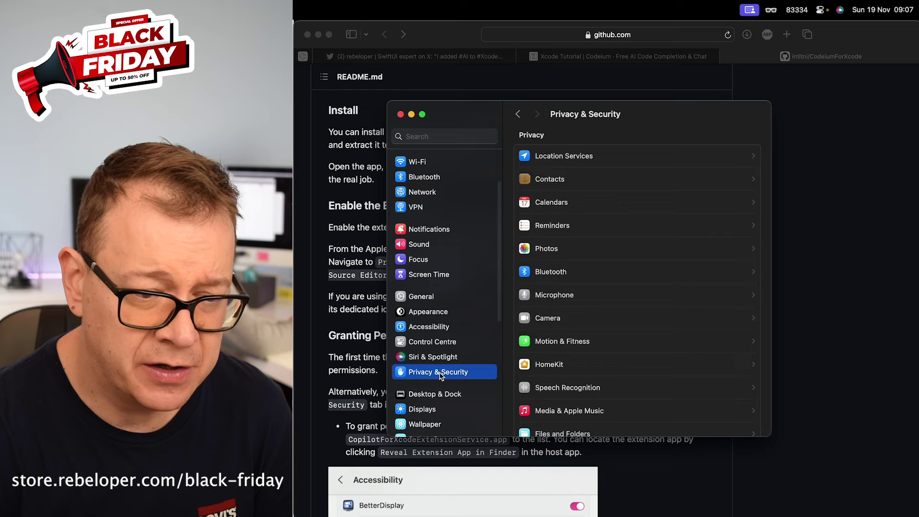
pyautogui.scroll(-5, 583, 323)
pyautogui.scroll(-5, 611, 324)
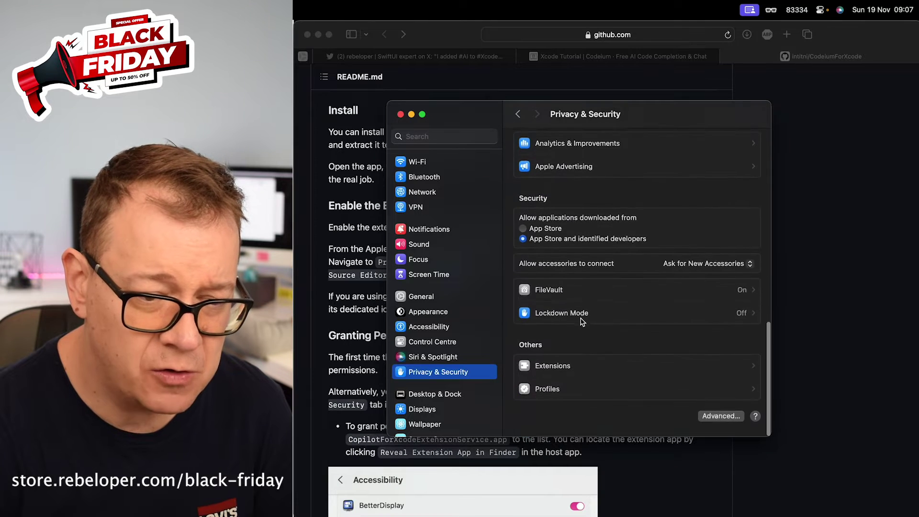
pyautogui.click(563, 372)
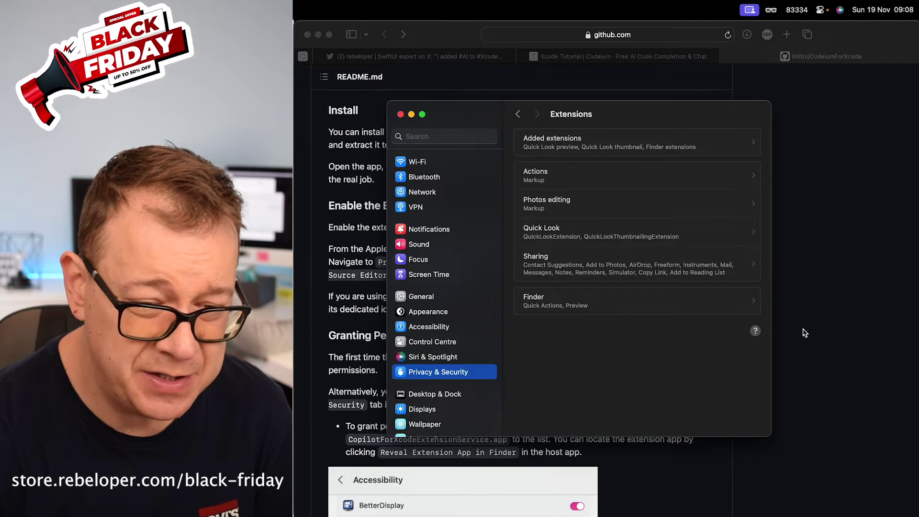
pyautogui.click(841, 306)
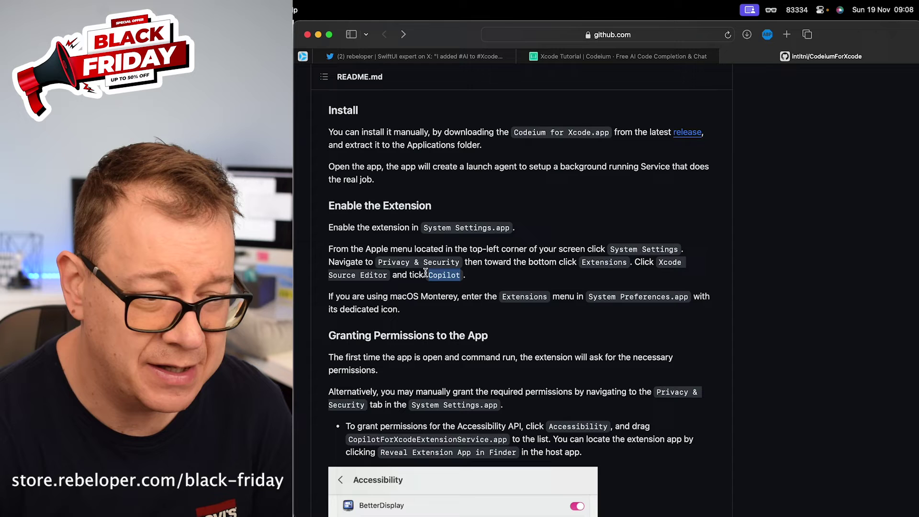
pyautogui.doubleClick(370, 275)
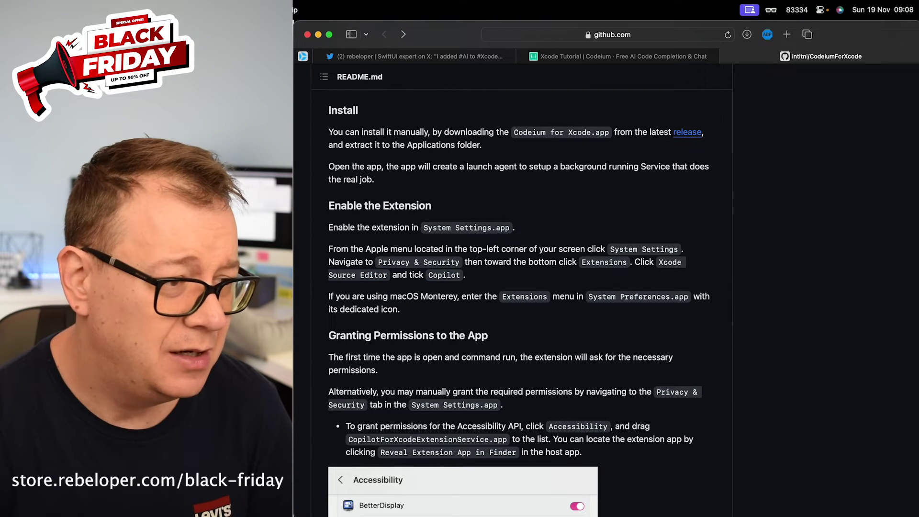
# - Launch Xcode and create SwiftUI iOS App 'CodeiumExample' on the Desktop, replacing the old folder
pyautogui.press('super+Tab')
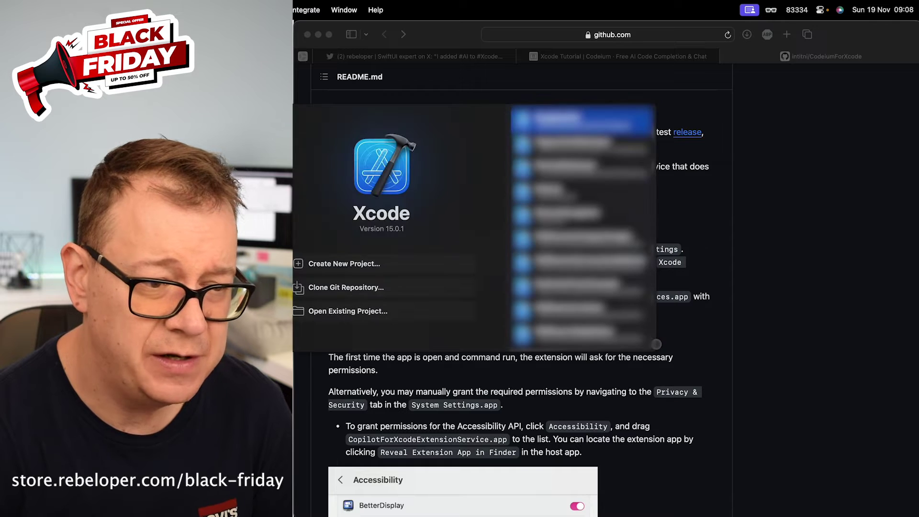
pyautogui.moveTo(462, 121); pyautogui.dragTo(610, 133)
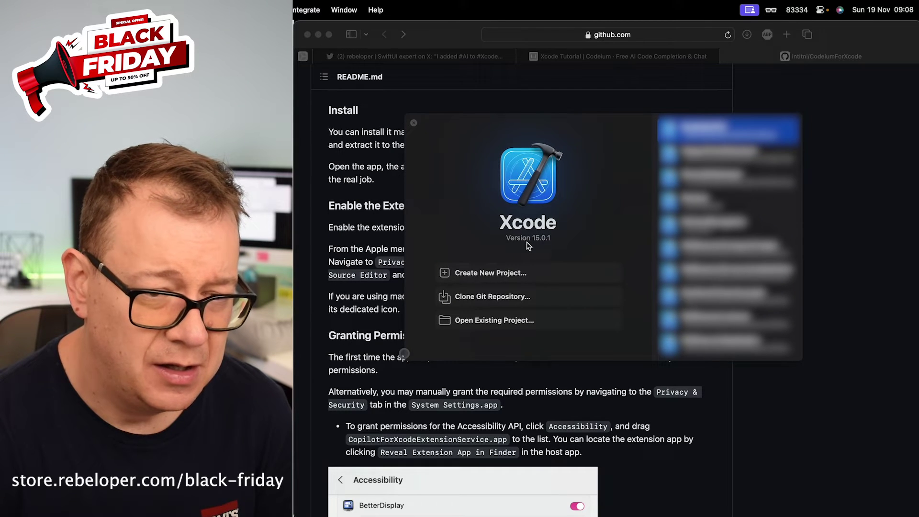
pyautogui.click(499, 277)
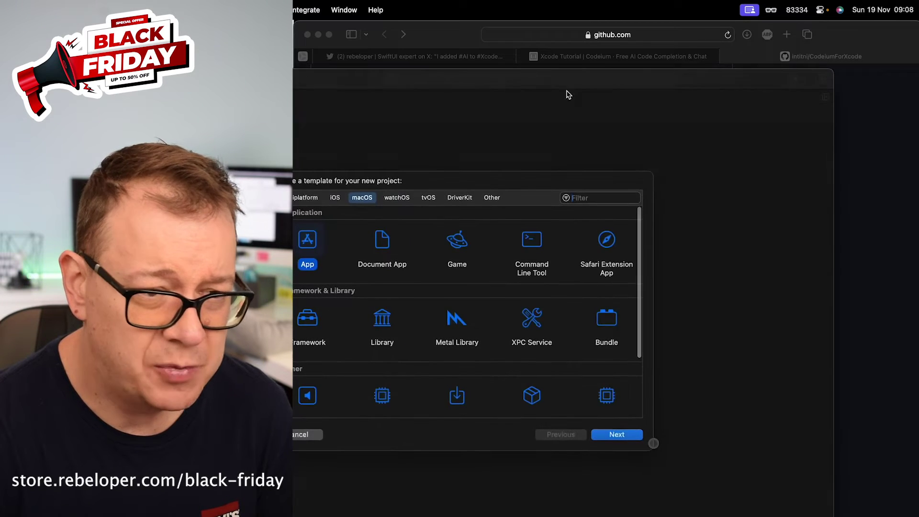
pyautogui.doubleClick(646, 84)
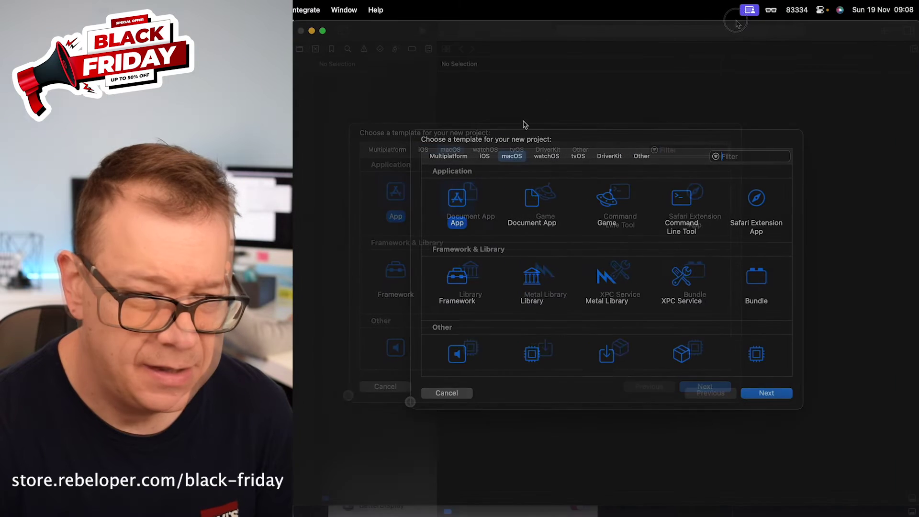
pyautogui.click(486, 157)
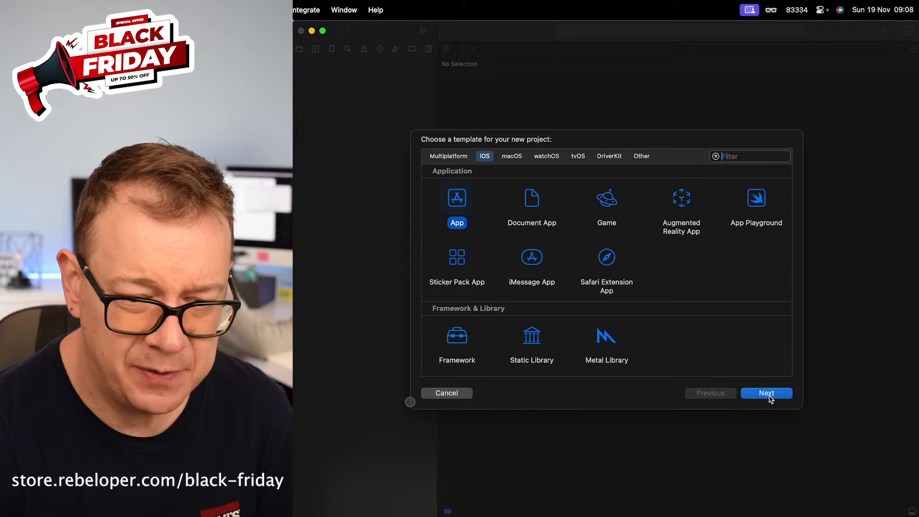
pyautogui.click(766, 393)
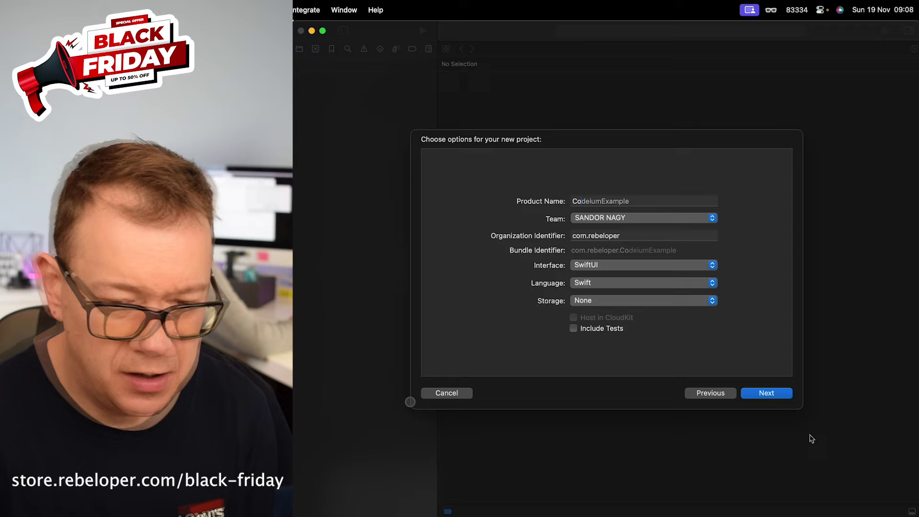
pyautogui.click(767, 393)
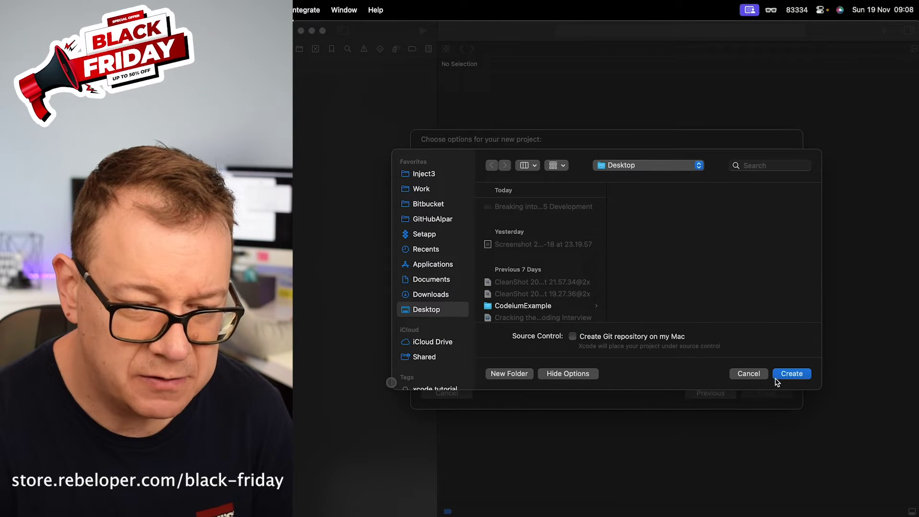
pyautogui.click(791, 373)
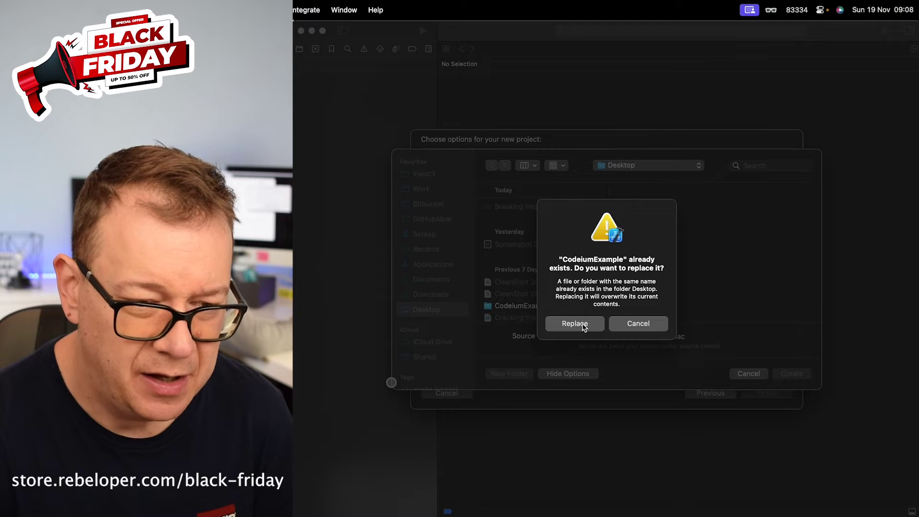
pyautogui.click(575, 324)
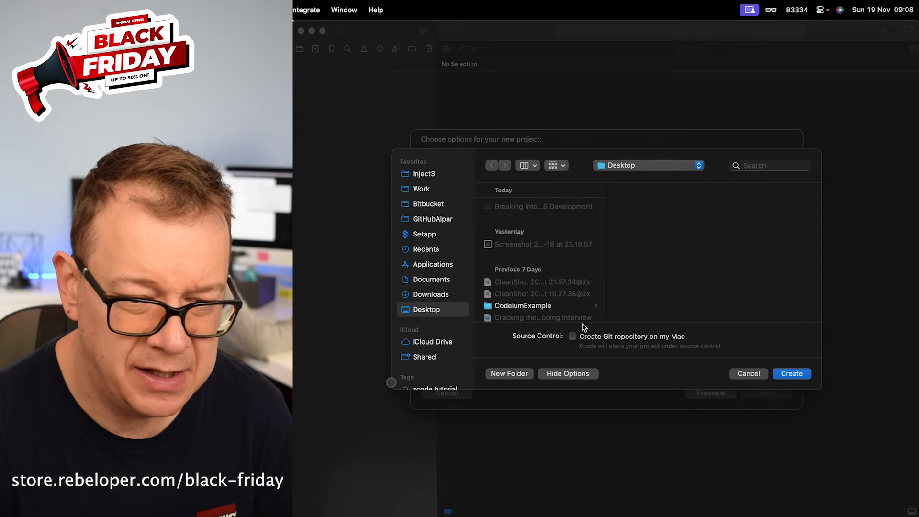
pyautogui.click(793, 374)
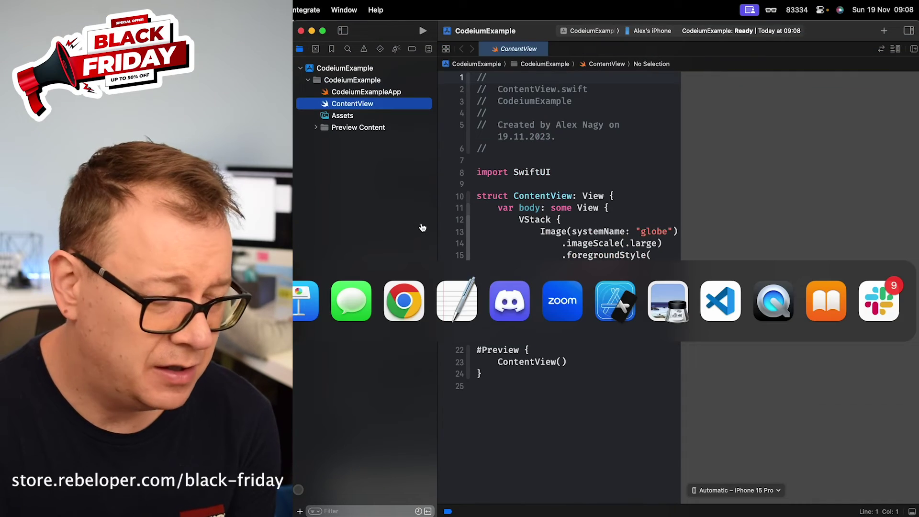
pyautogui.press('super+Tab')
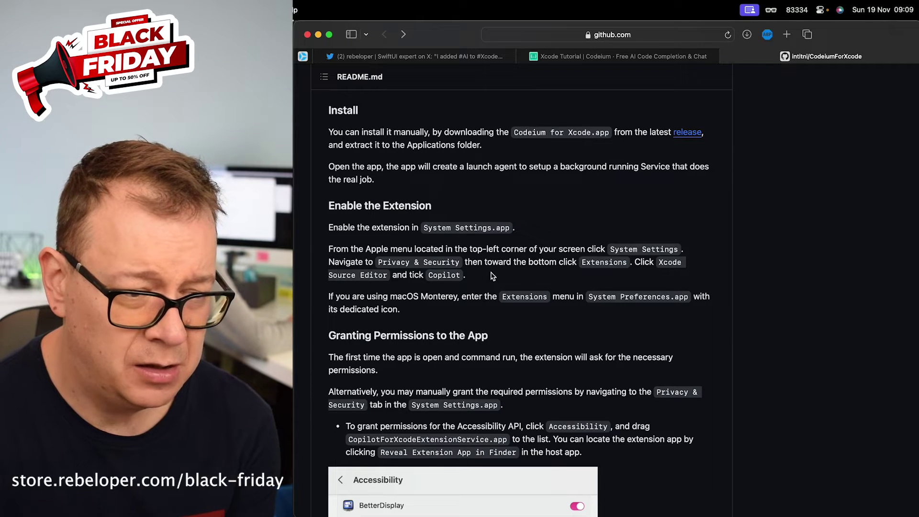
# - Read the README in Safari, then switch via Xcode to System Settings' Extensions pane
pyautogui.press('super+Tab')
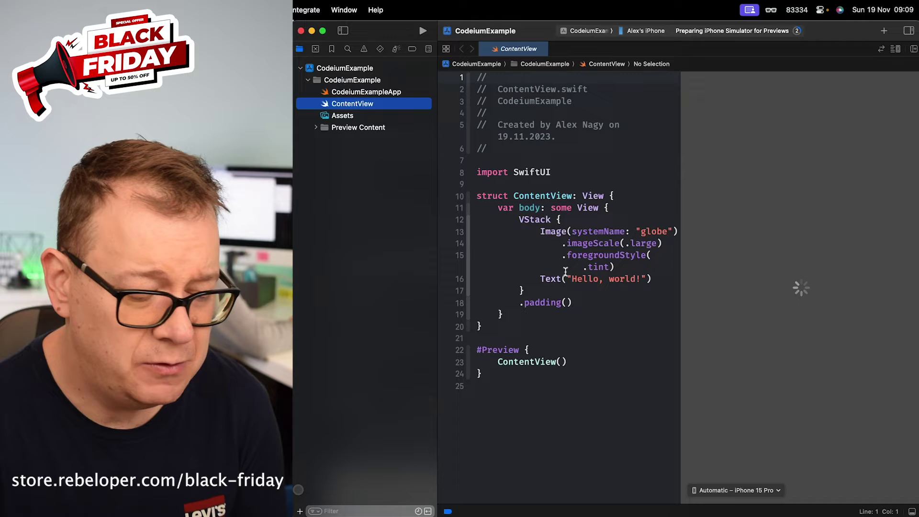
pyautogui.press('super+Tab')
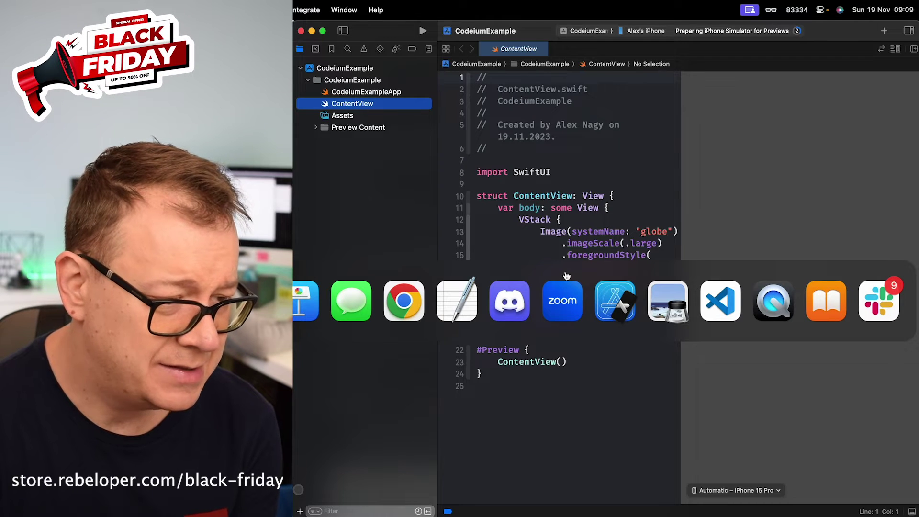
pyautogui.press('super+Tab')
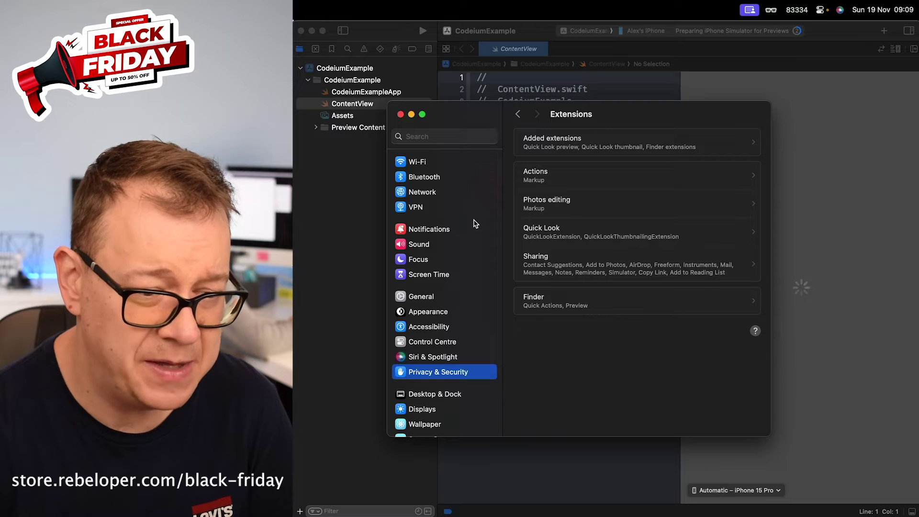
# - Add Codeium for Xcode to Accessibility, authenticate with the password, and confirm it's allowed
pyautogui.click(482, 375)
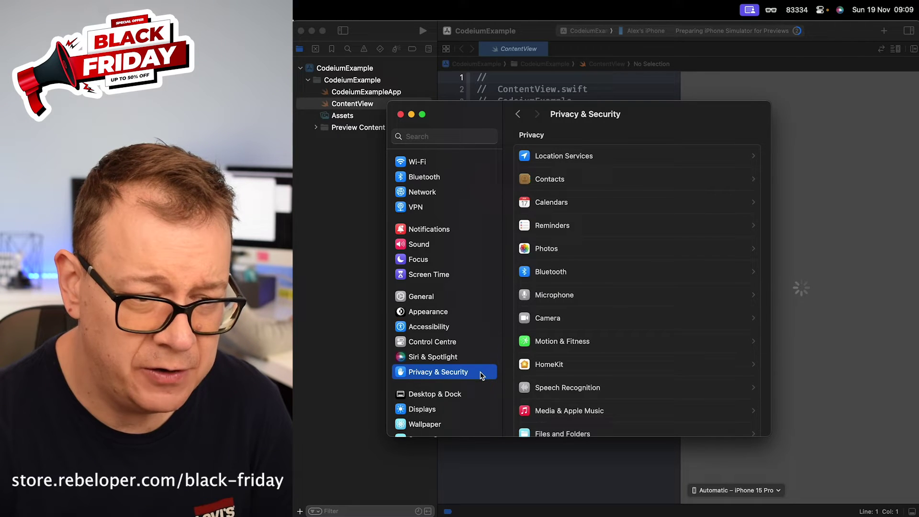
pyautogui.scroll(-3, 587, 280)
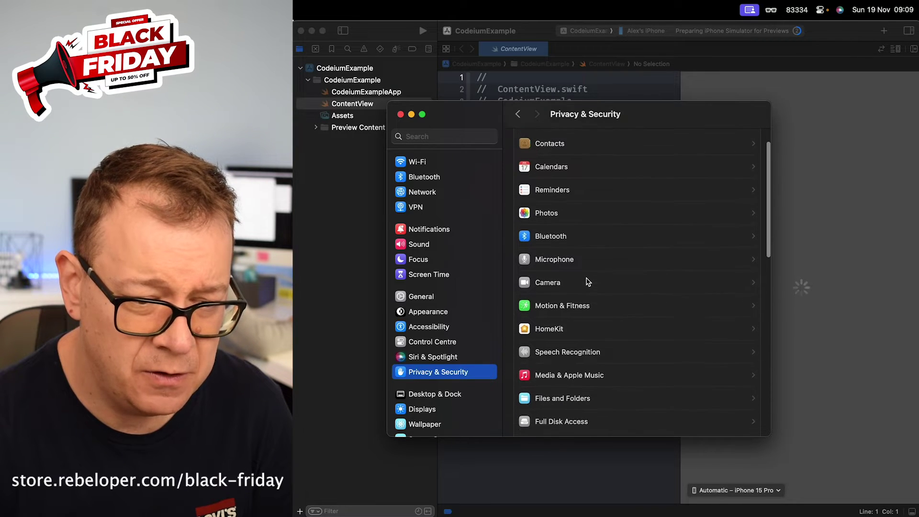
pyautogui.scroll(-3, 586, 279)
pyautogui.scroll(-3, 574, 302)
pyautogui.scroll(-1, 568, 316)
pyautogui.click(563, 324)
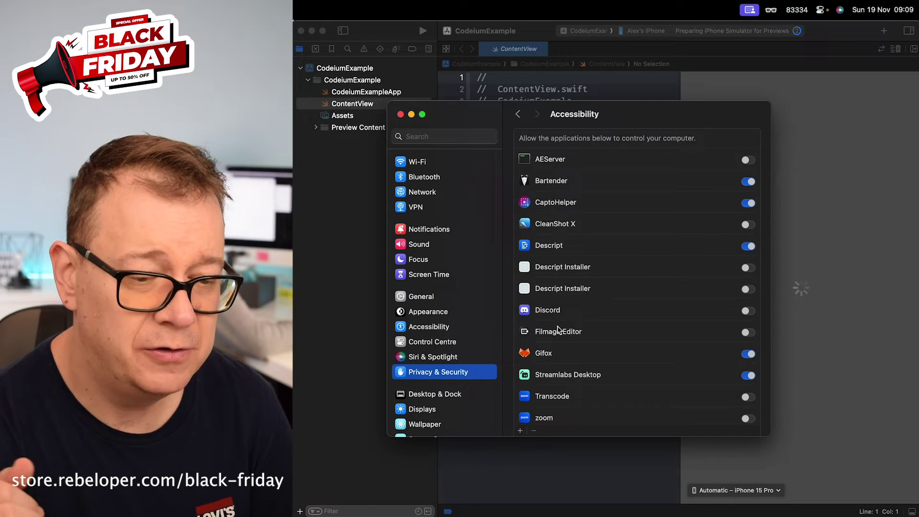
pyautogui.scroll(-2, 604, 298)
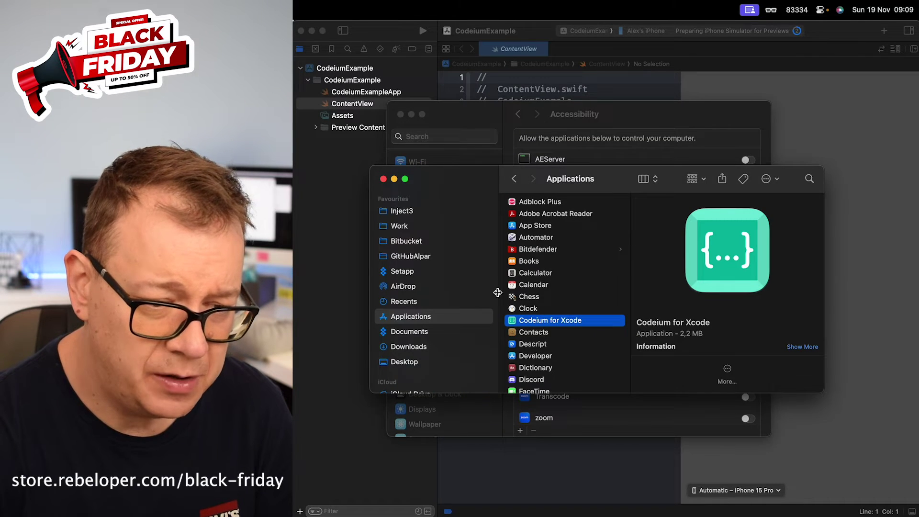
pyautogui.moveTo(558, 321); pyautogui.dragTo(582, 407)
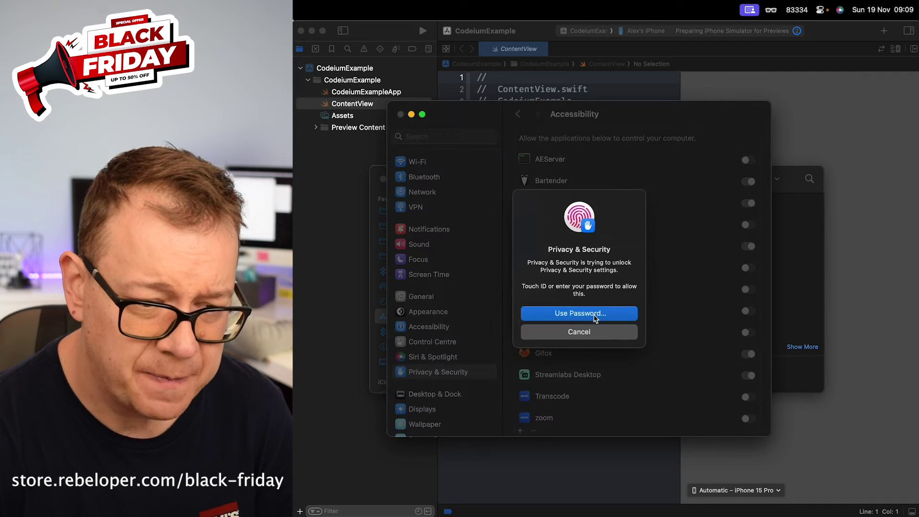
pyautogui.click(593, 317)
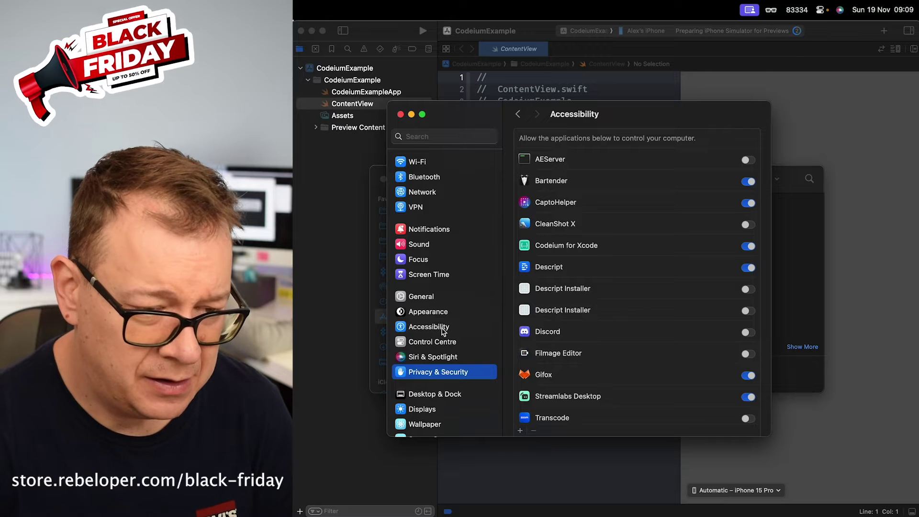
pyautogui.click(438, 371)
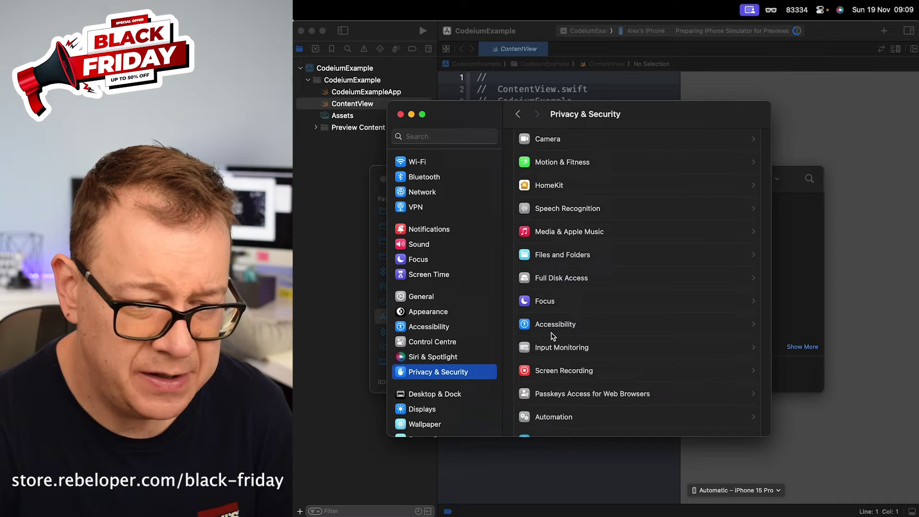
pyautogui.scroll(-2, 552, 335)
pyautogui.click(558, 294)
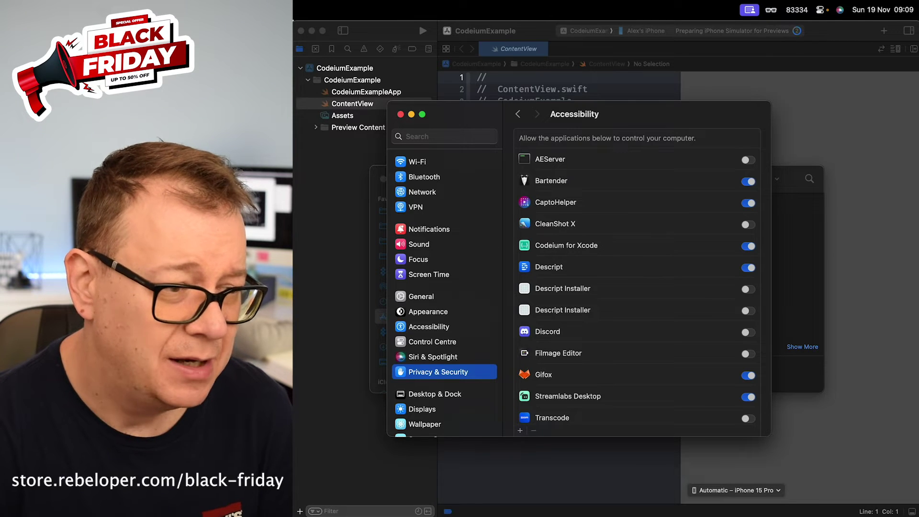
pyautogui.press('super+Tab')
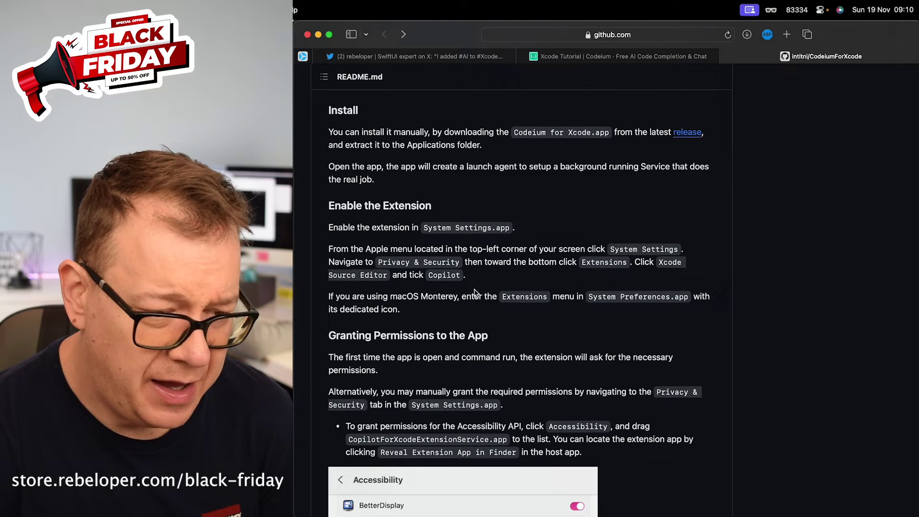
pyautogui.scroll(-3, 440, 355)
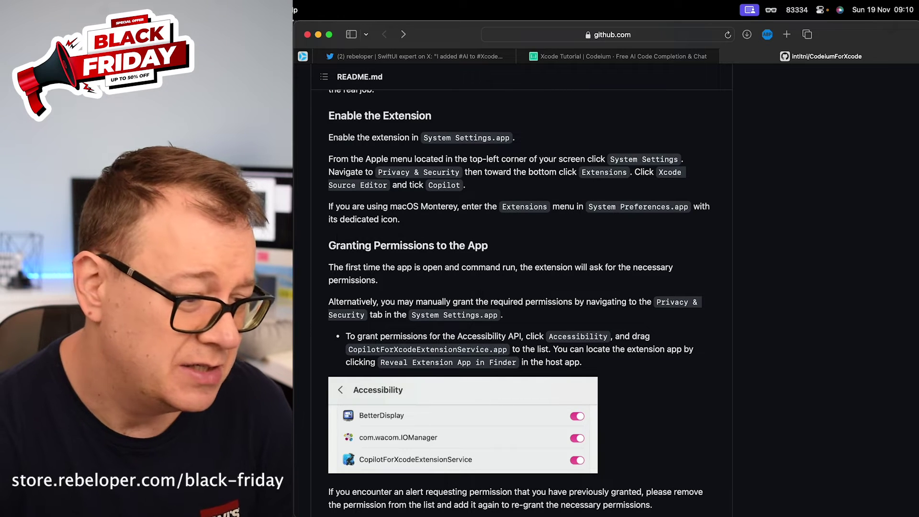
# - Switch to the Finder Applications window with Codeium for Xcode selected
pyautogui.press('super+Tab')
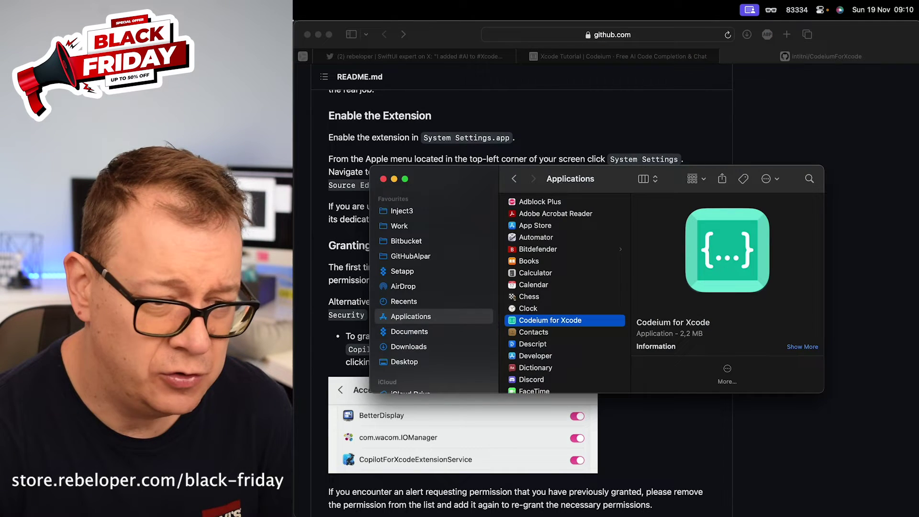
# - Launch Codeium for Xcode, answer the automatic update prompt, and move its settings window up-right
pyautogui.doubleClick(594, 324)
pyautogui.click(488, 257)
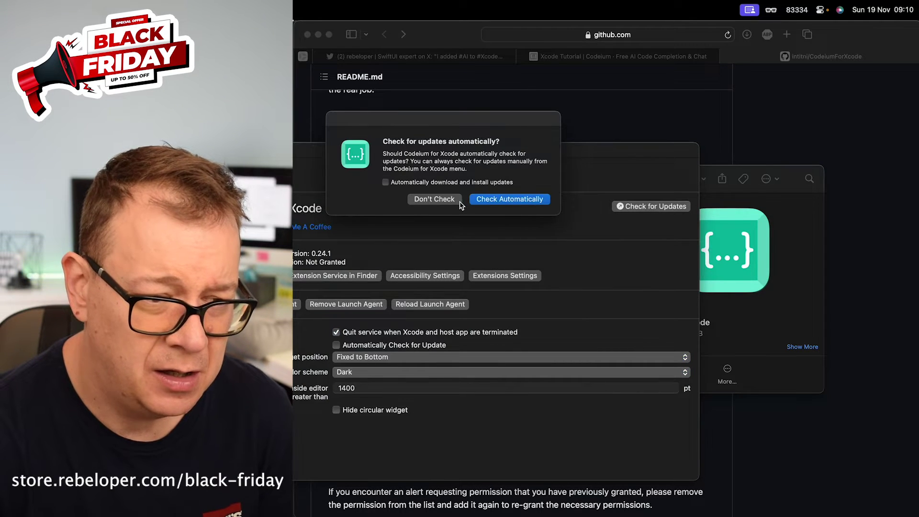
pyautogui.click(509, 199)
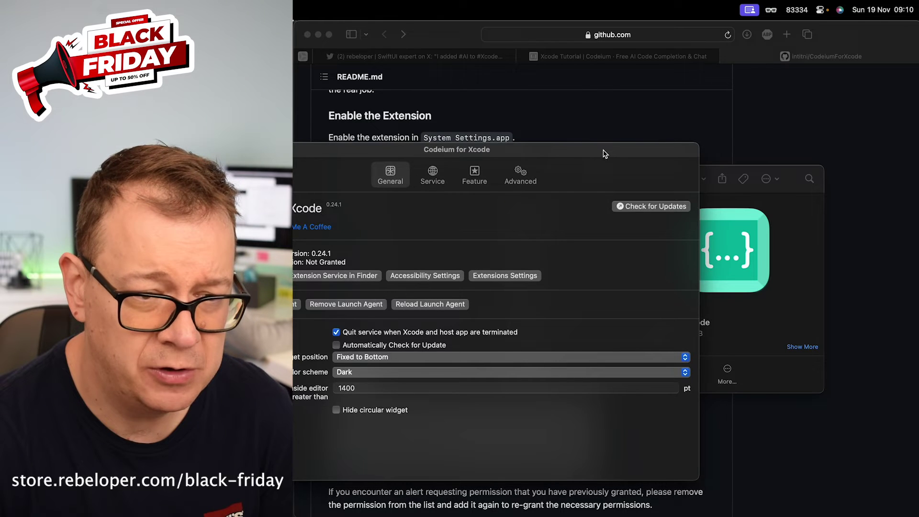
pyautogui.moveTo(603, 153); pyautogui.dragTo(759, 129)
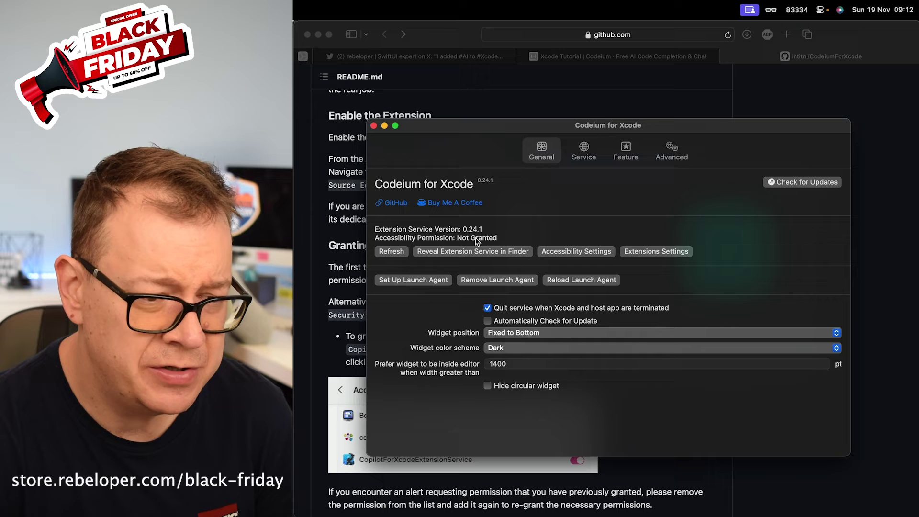
# - Enable Codeium under Xcode Source Editor extensions in System Settings
pyautogui.click(655, 252)
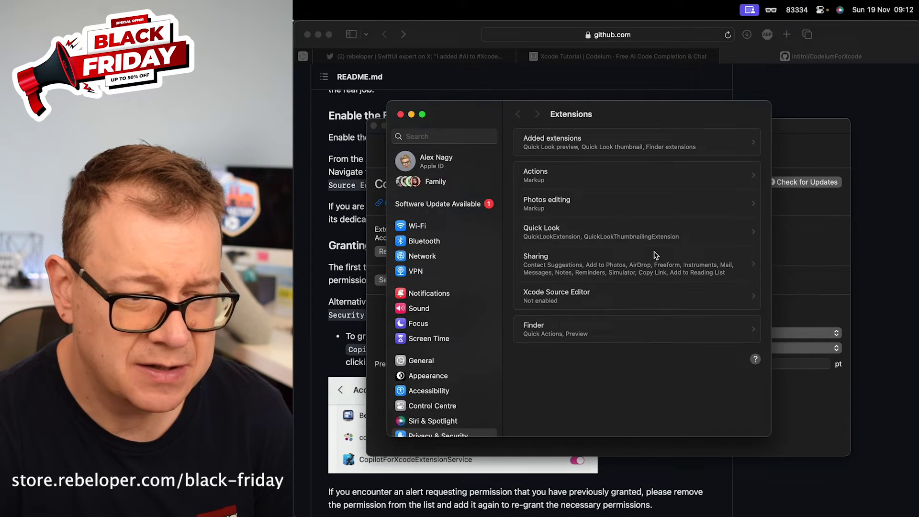
pyautogui.click(581, 301)
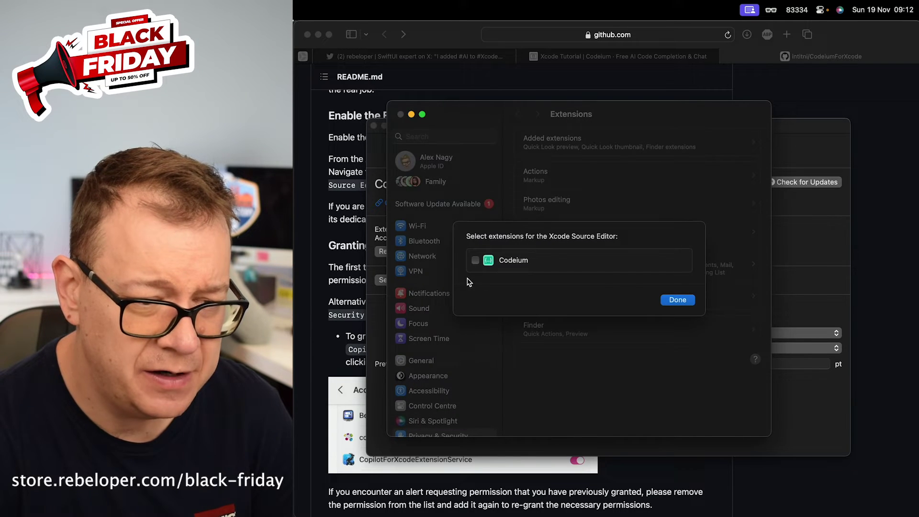
pyautogui.click(475, 261)
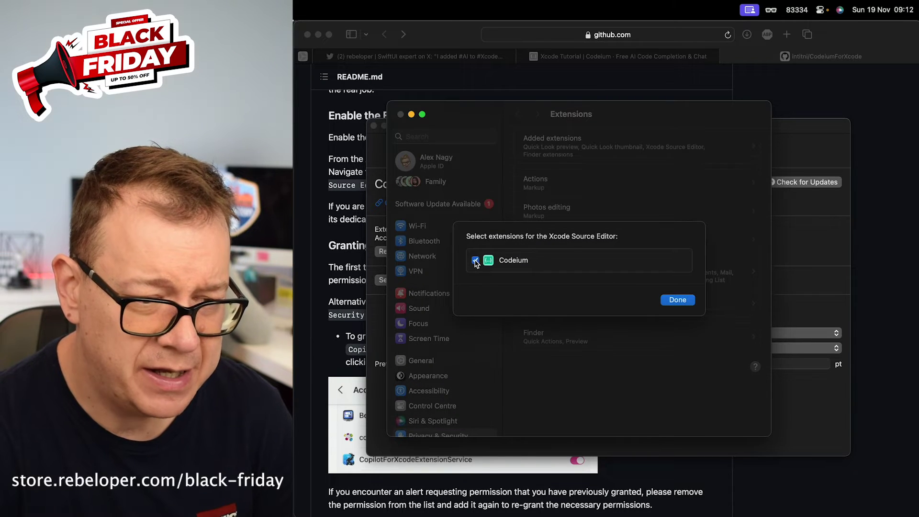
pyautogui.click(679, 300)
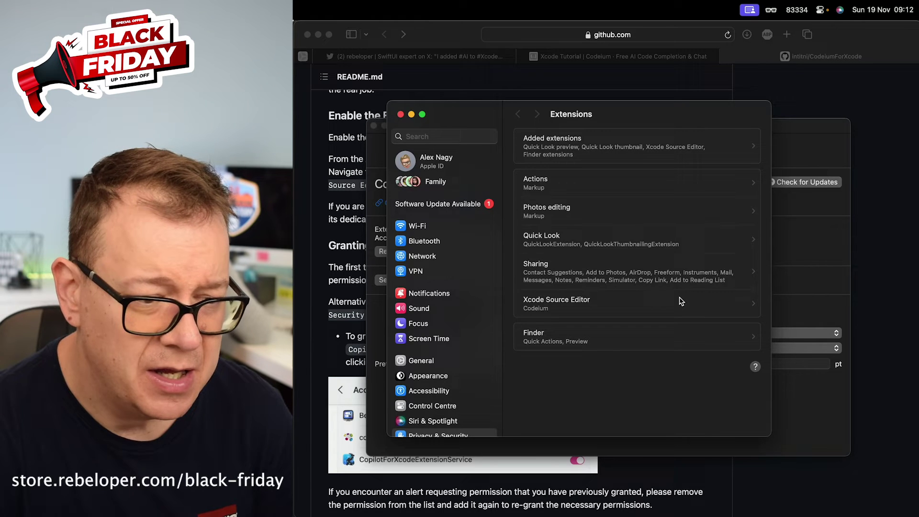
# - Open the Accessibility permission settings from Codeium and return to its settings window
pyautogui.click(805, 271)
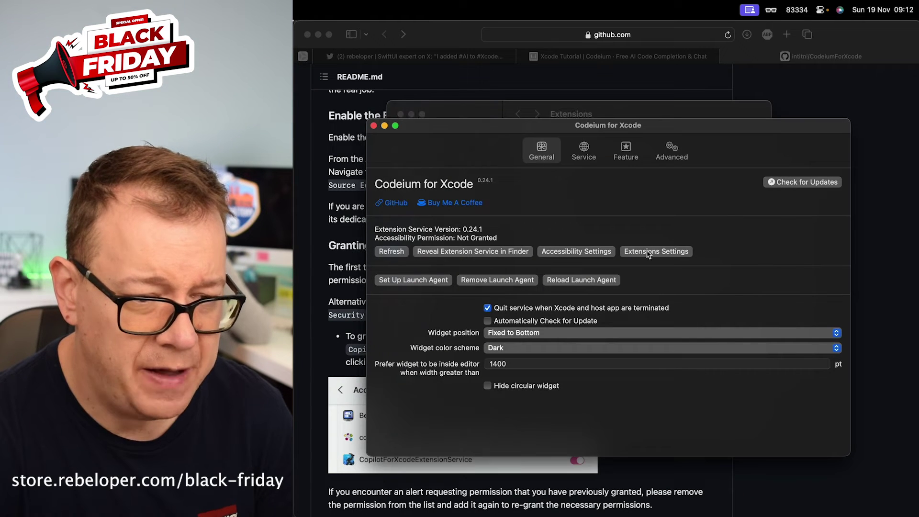
pyautogui.click(567, 254)
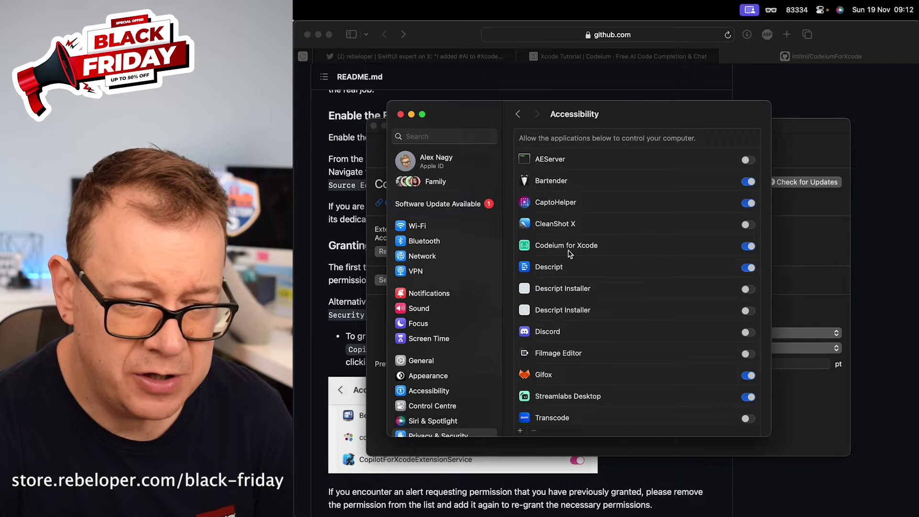
pyautogui.click(816, 258)
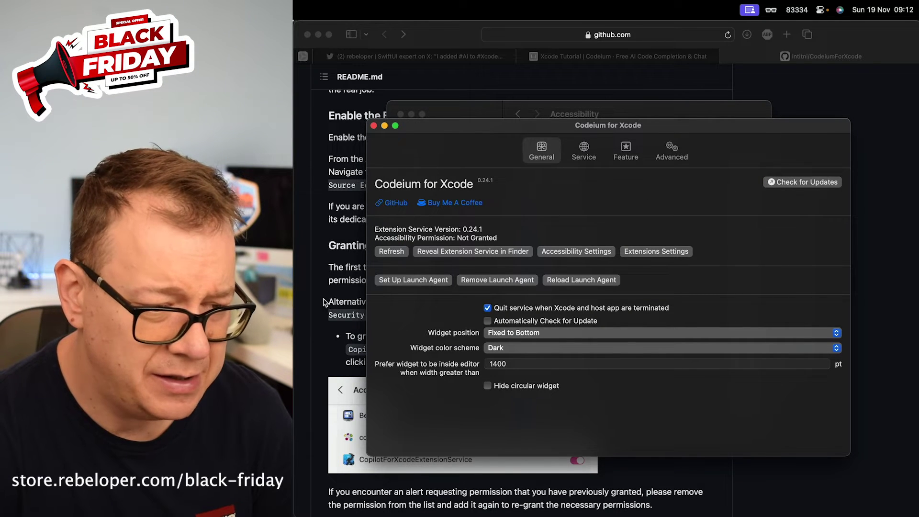
# - After checking the README, install language server 1.2.93, sign out, and start codeium.com sign-in
pyautogui.press('super+Tab')
pyautogui.scroll(-4, 320, 320)
pyautogui.scroll(-4, 321, 320)
pyautogui.scroll(-3, 321, 320)
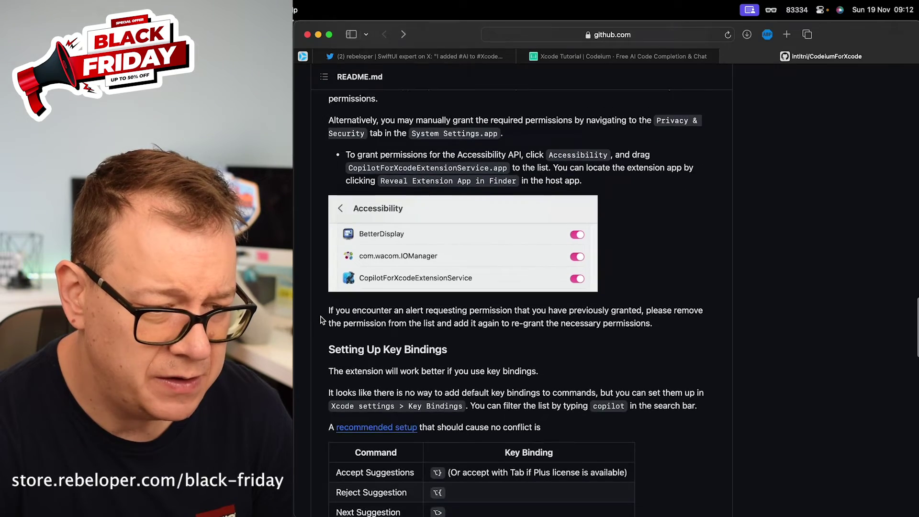
pyautogui.scroll(-2, 321, 319)
pyautogui.scroll(6, 327, 287)
pyautogui.scroll(2, 330, 260)
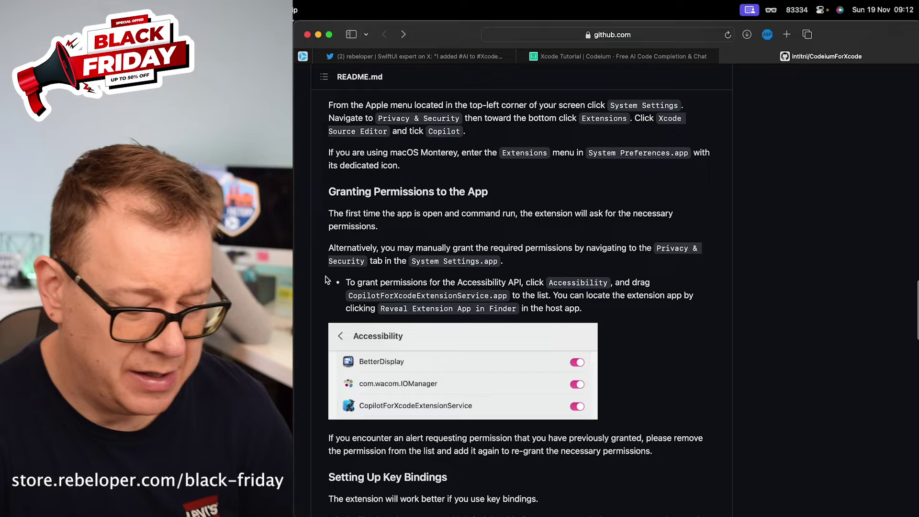
pyautogui.press('super+Tab')
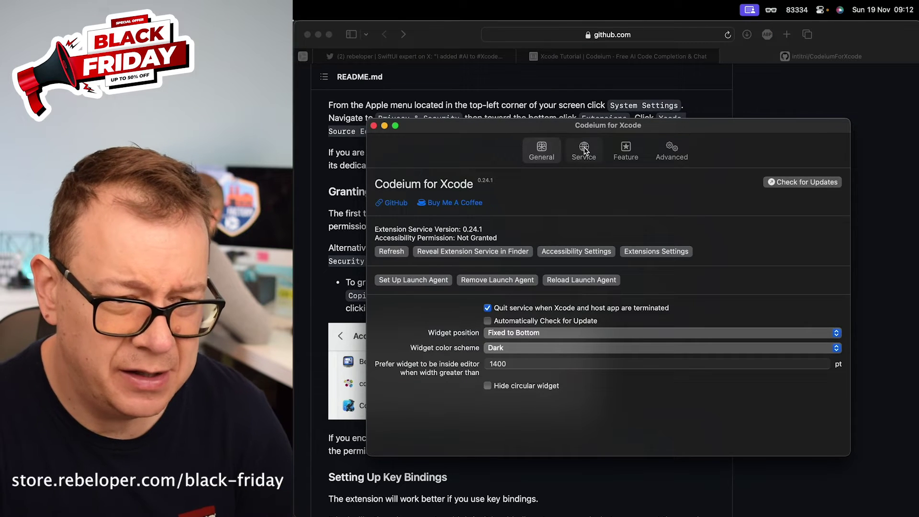
pyautogui.click(584, 151)
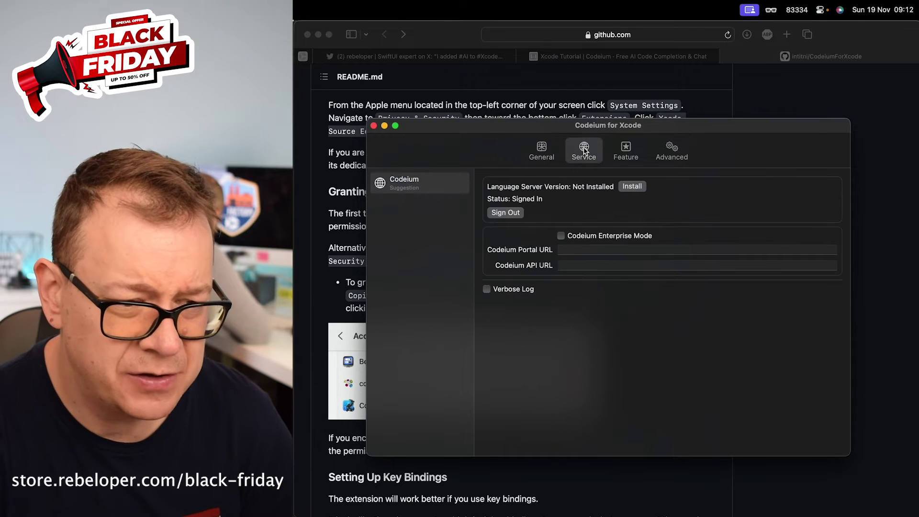
pyautogui.click(633, 187)
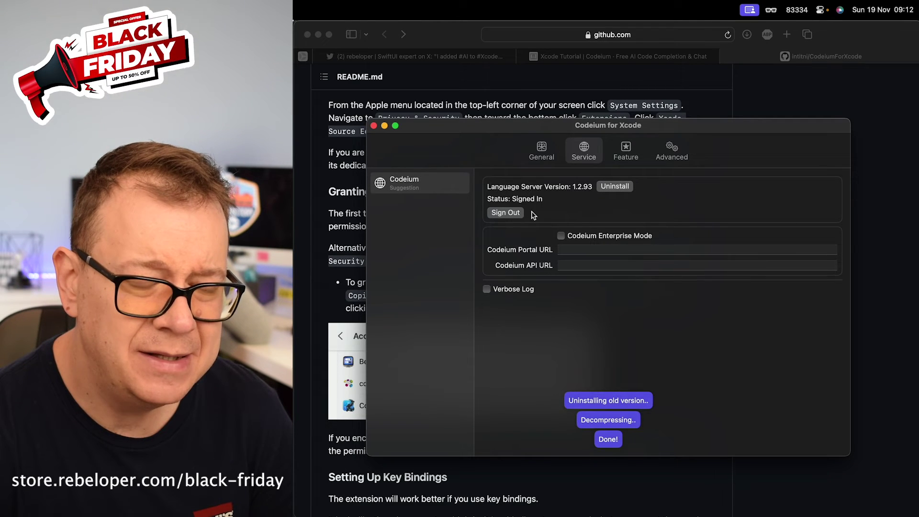
pyautogui.click(507, 214)
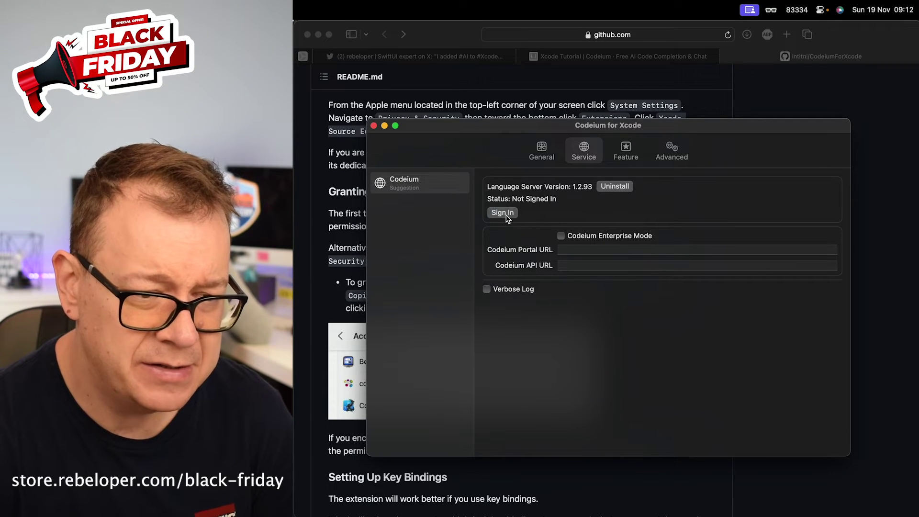
pyautogui.click(509, 217)
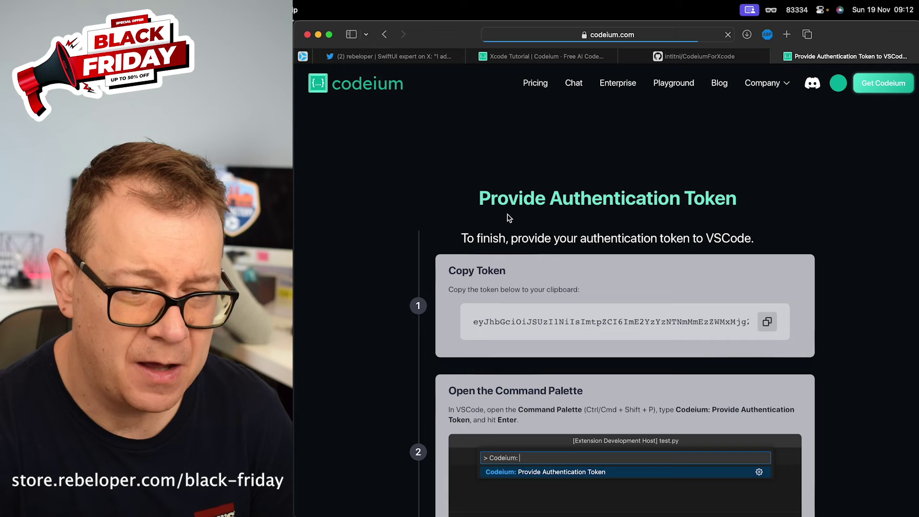
# - Copy the codeium.com authentication token and paste it into Codeium for Xcode's token field
pyautogui.click(769, 321)
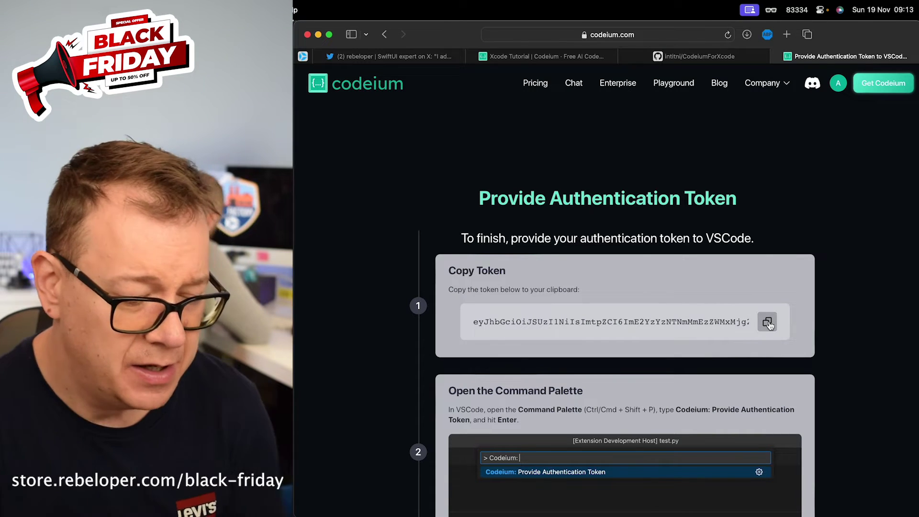
pyautogui.press('super+Tab')
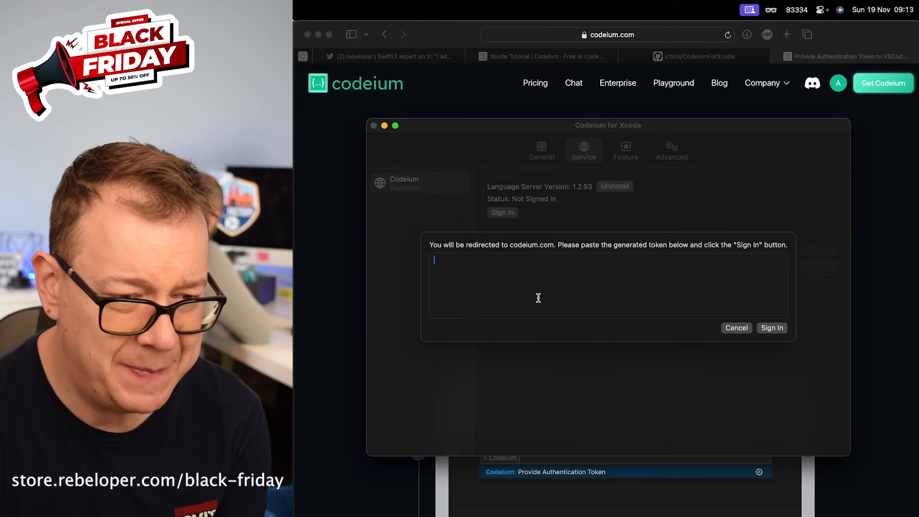
pyautogui.press('super+v')
# - Sign in with the token, review the Feature, Advanced and General tabs, and return to CodeiumExample
pyautogui.click(773, 328)
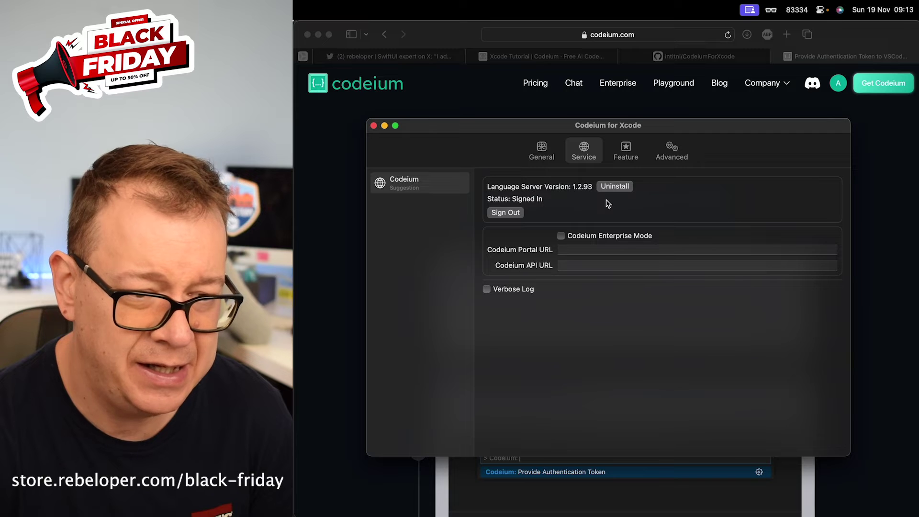
pyautogui.click(625, 151)
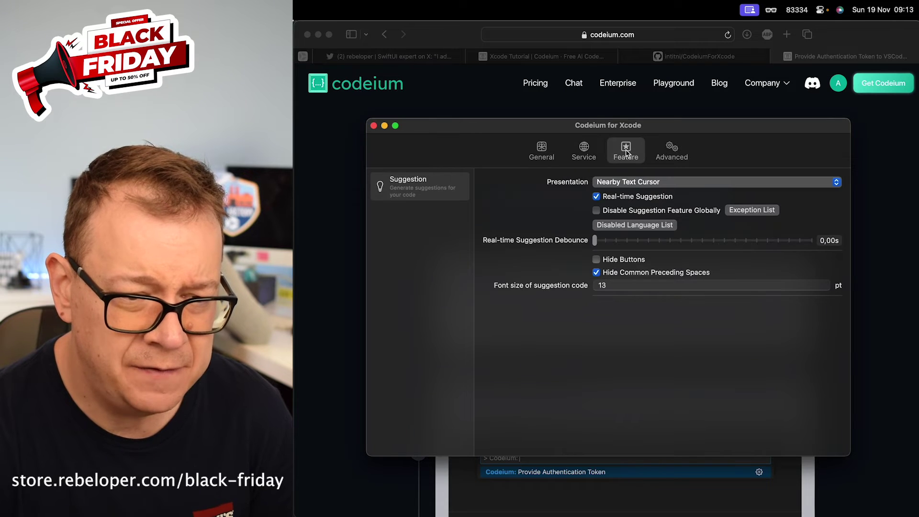
pyautogui.click(672, 151)
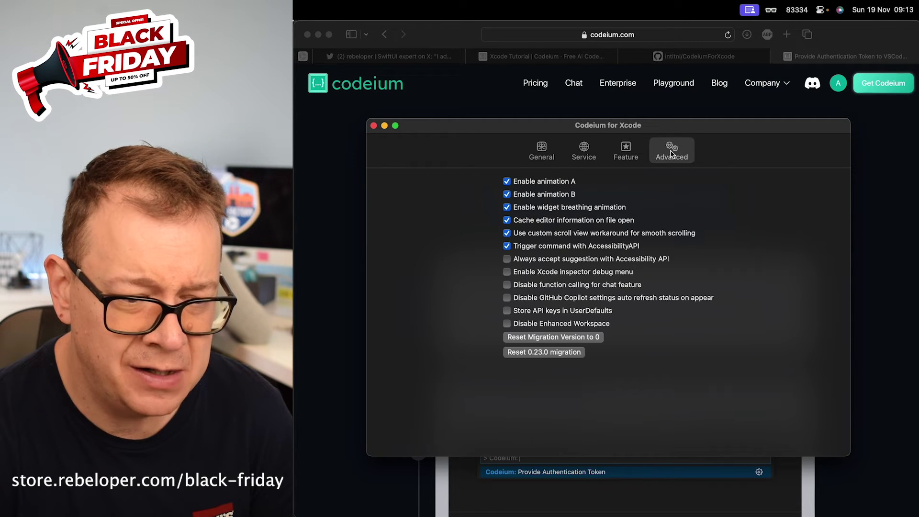
pyautogui.click(542, 152)
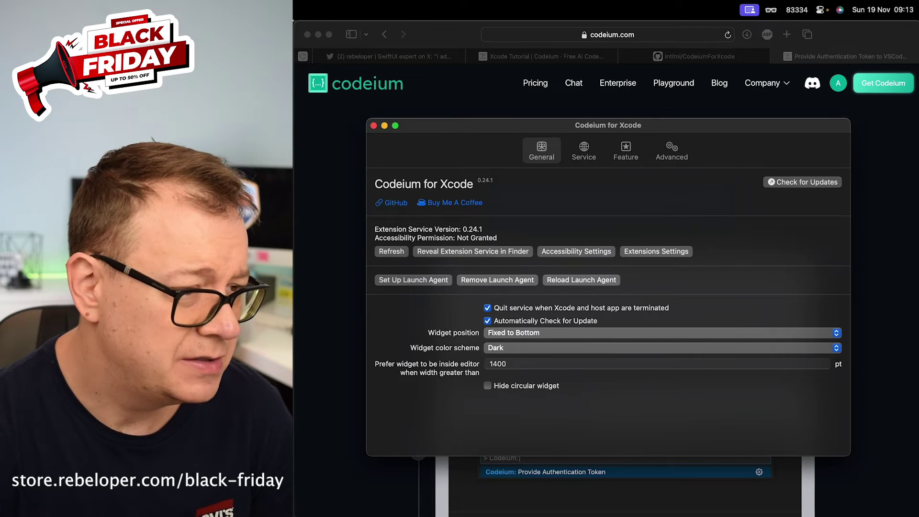
pyautogui.press('super+Tab')
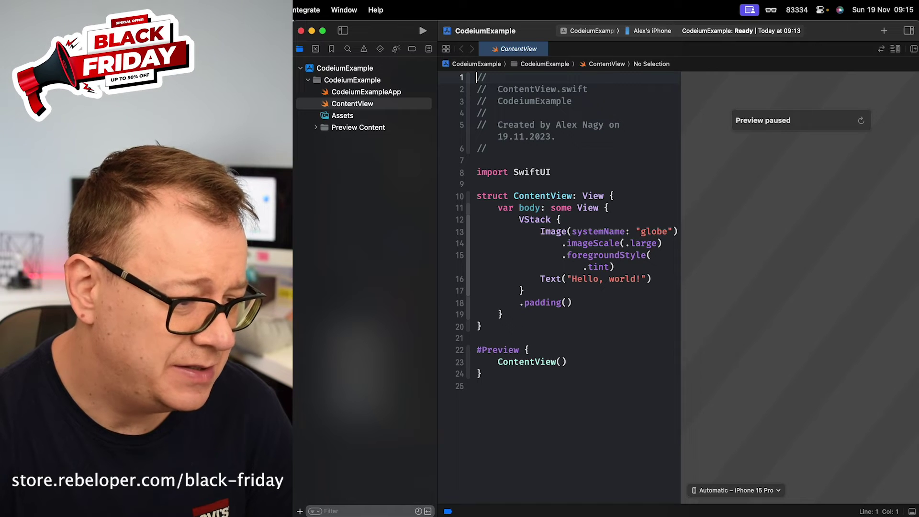
# - Locate the CodeiumForXcodeExtensionService app in Finder from Codeium's settings
pyautogui.press('super+Tab')
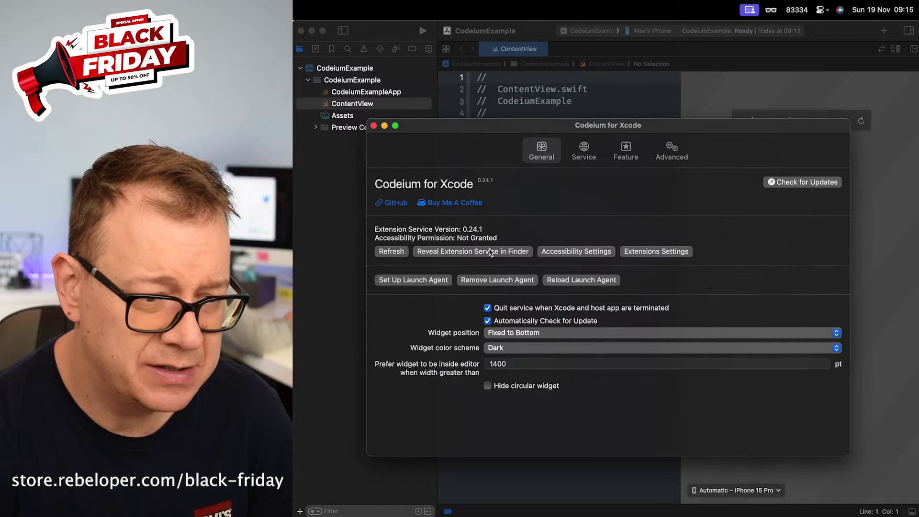
pyautogui.click(478, 253)
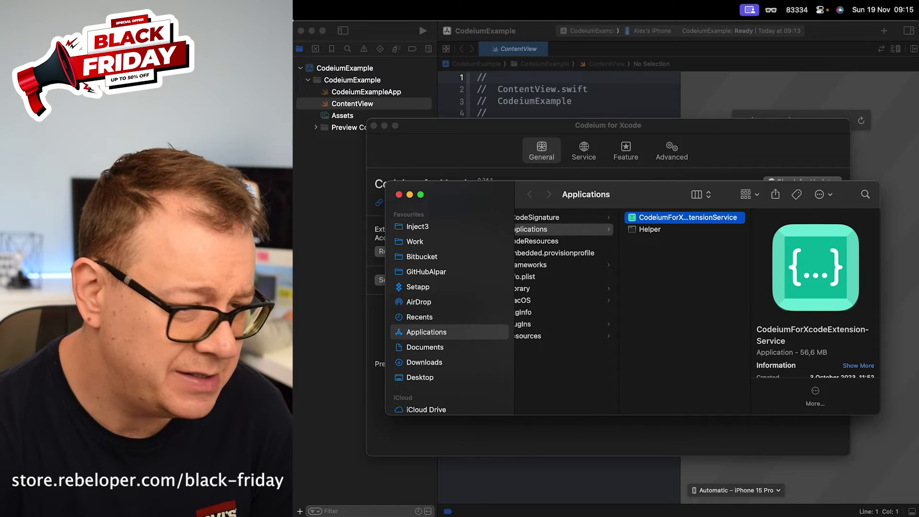
pyautogui.press('super+w')
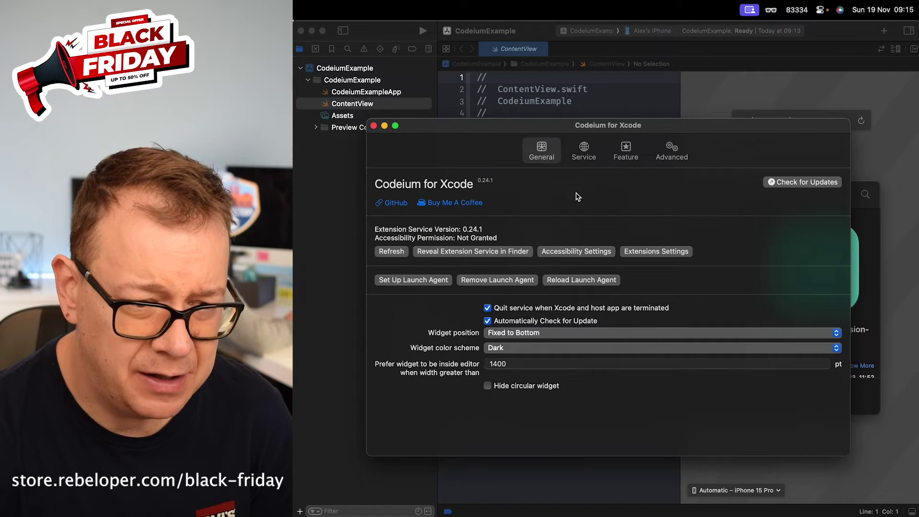
# - Add CodeiumForXcodeExtensionService to the Accessibility list and bring Xcode back to the front
pyautogui.click(594, 252)
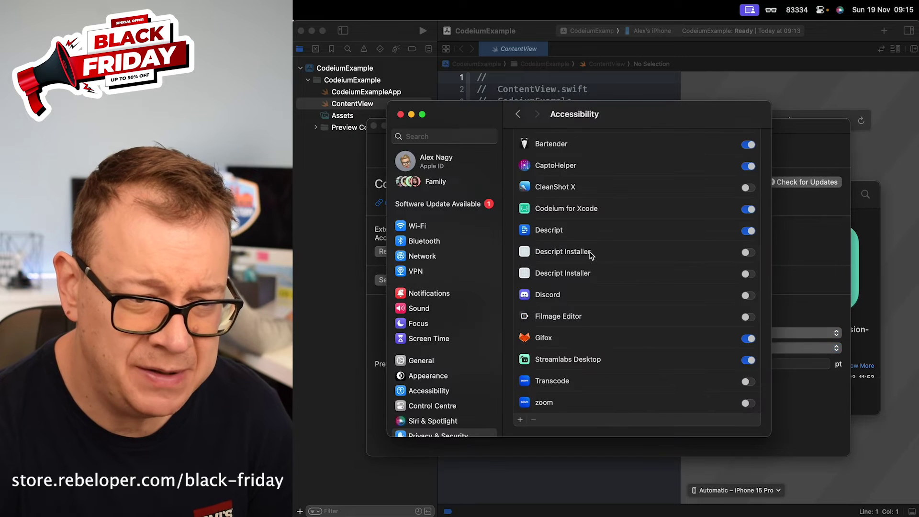
pyautogui.scroll(-1, 449, 392)
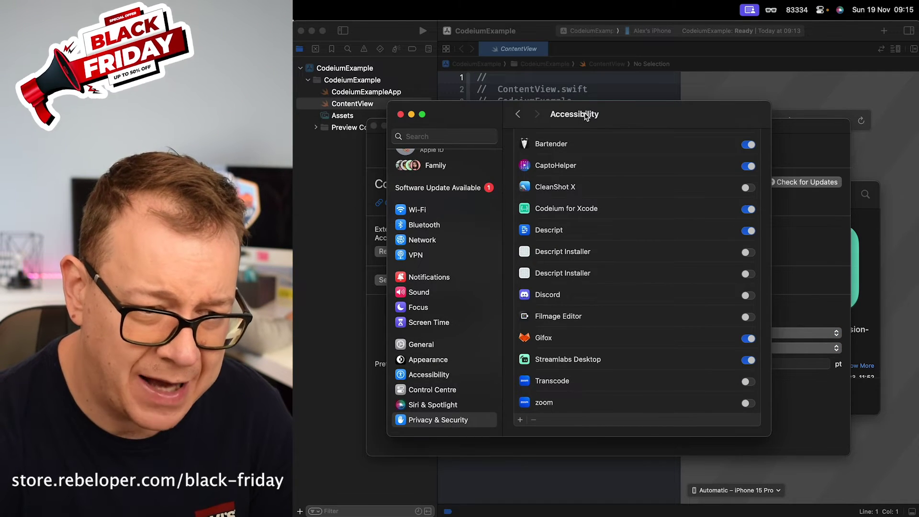
pyautogui.click(873, 223)
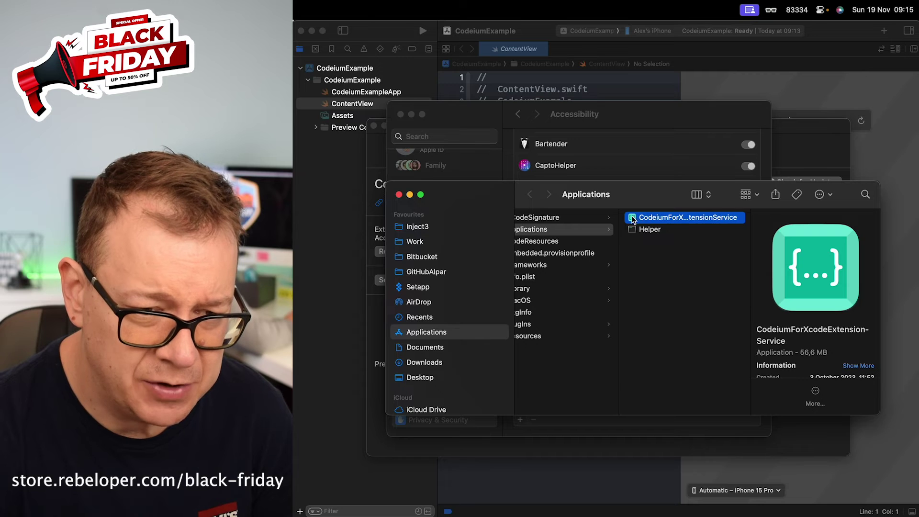
pyautogui.moveTo(632, 219); pyautogui.dragTo(607, 185)
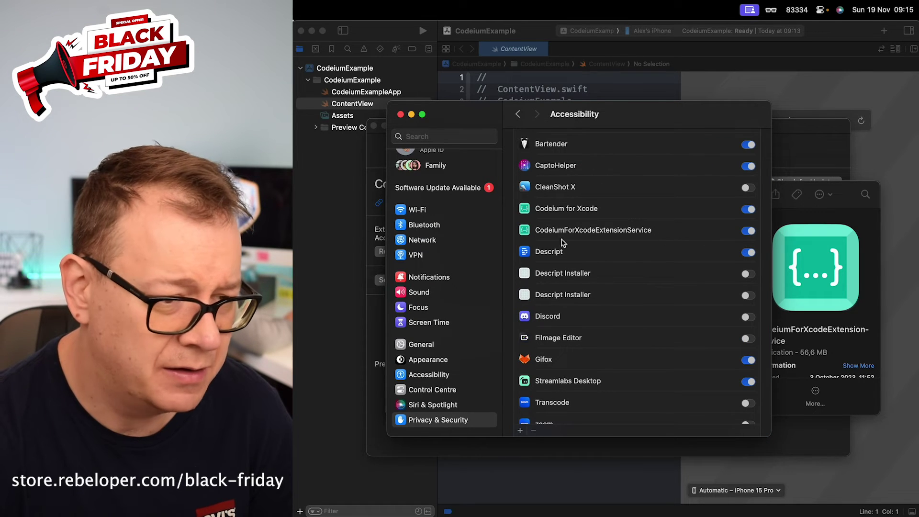
pyautogui.click(313, 210)
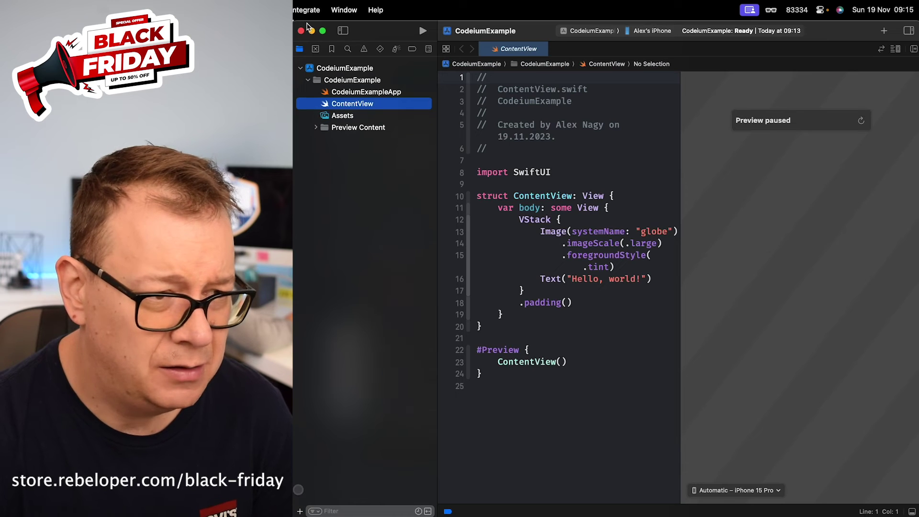
# - Quit and relaunch Xcode, dismiss the welcome window, and reopen CodeiumExample on ContentView
pyautogui.click(303, 32)
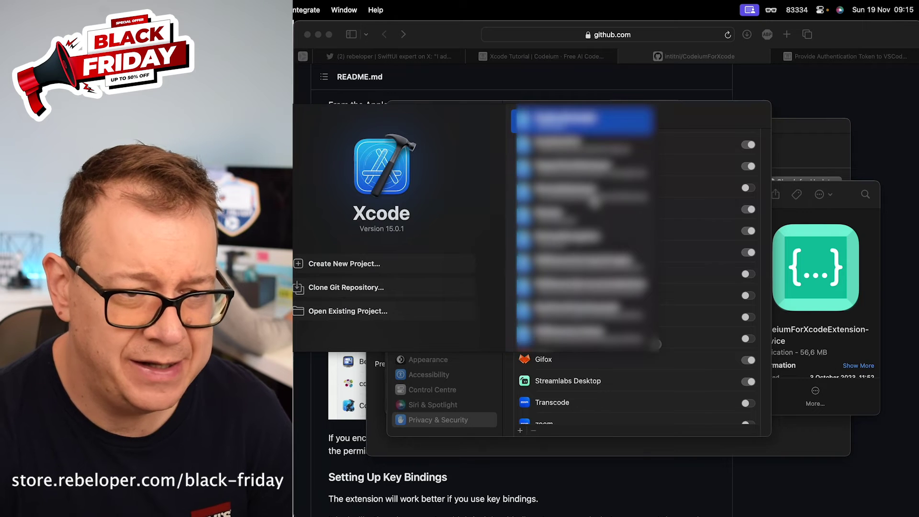
pyautogui.click(611, 123)
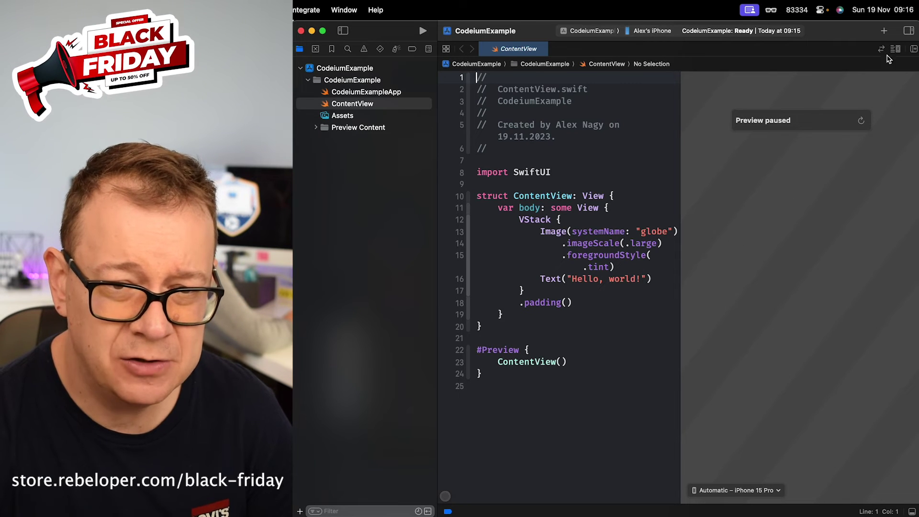
# - Hide the inspector panel and uncheck Canvas in Editor Options
pyautogui.click(910, 34)
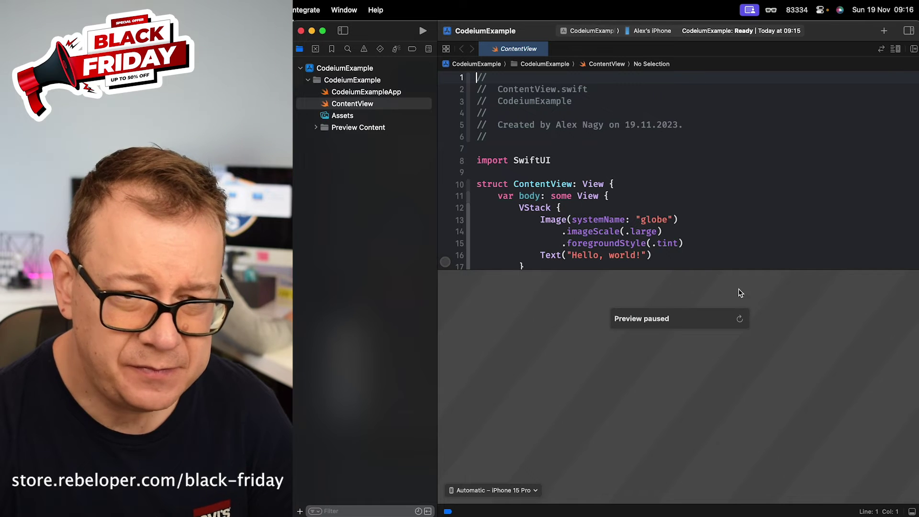
pyautogui.click(897, 49)
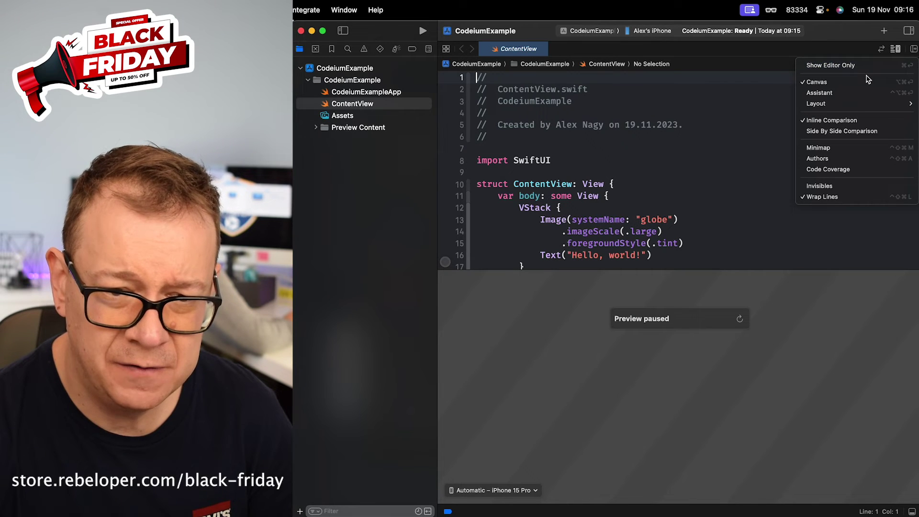
pyautogui.click(818, 83)
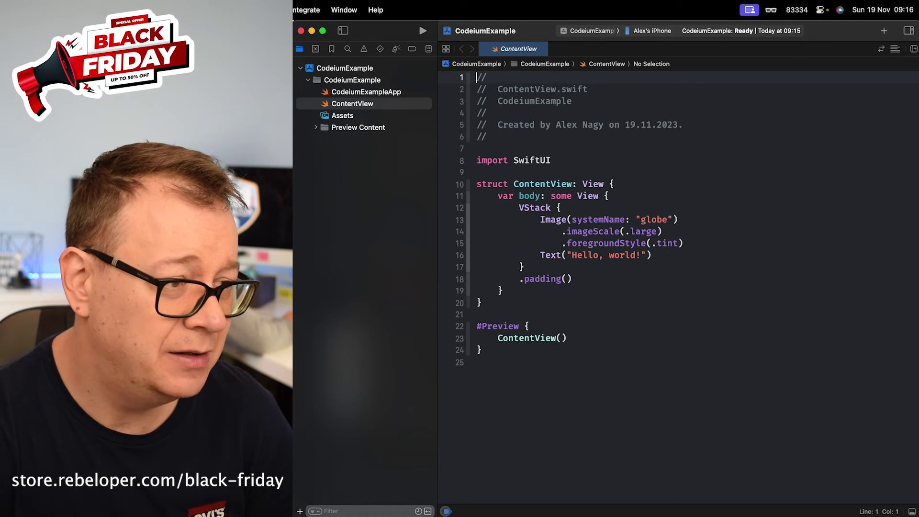
# - Accept Codeium suggestions adding .foregroundColor(.primary) and a rounded title font below Text("Hello, world!")
pyautogui.press('super+Tab')
pyautogui.click(391, 57)
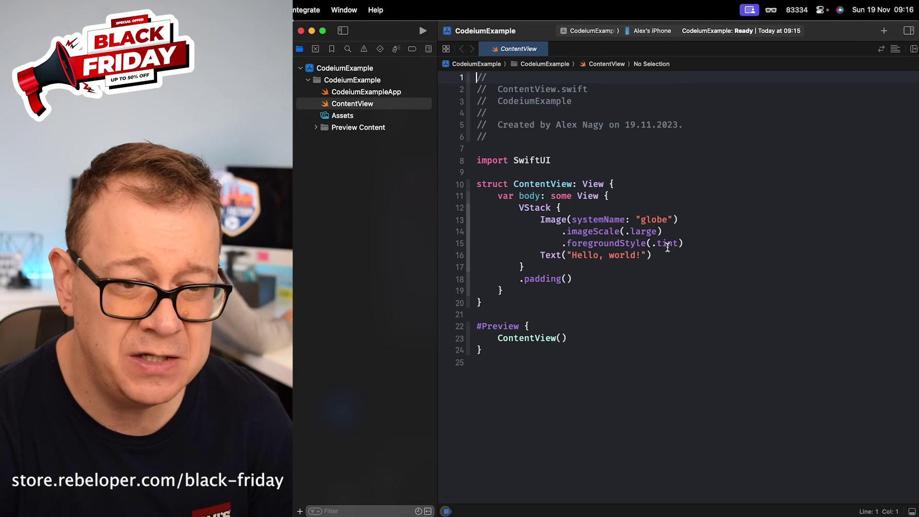
pyautogui.click(671, 255)
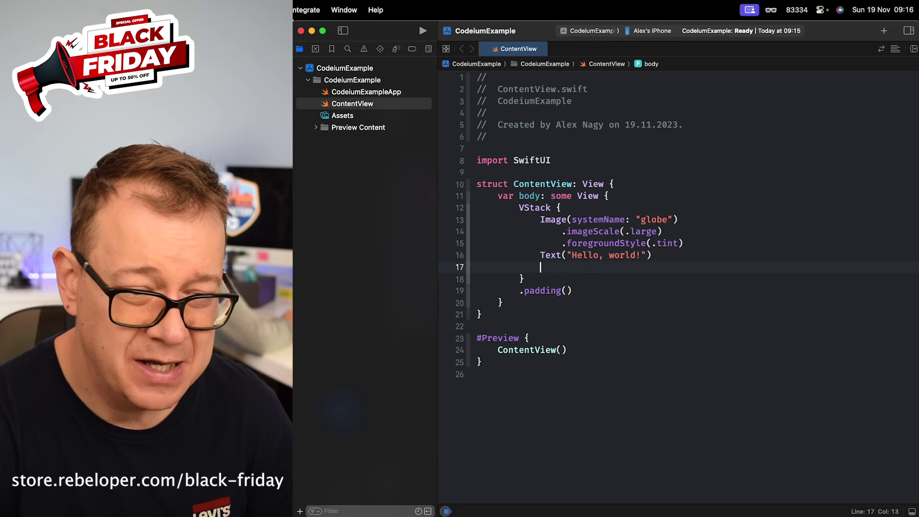
pyautogui.press('Return')
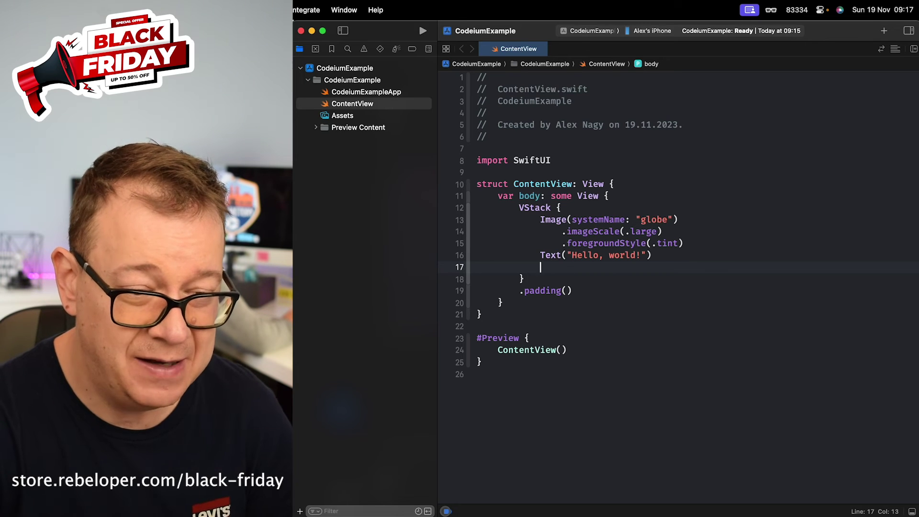
pyautogui.write('.')
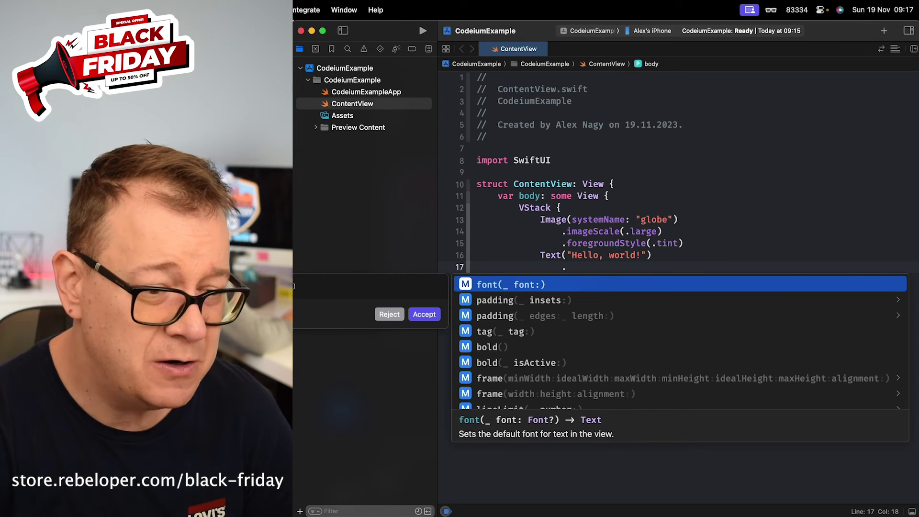
pyautogui.press('Escape')
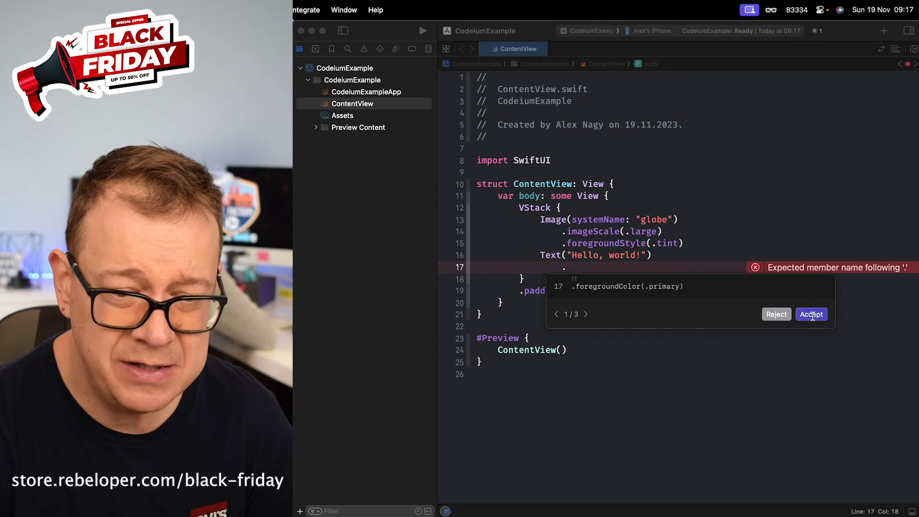
pyautogui.click(812, 315)
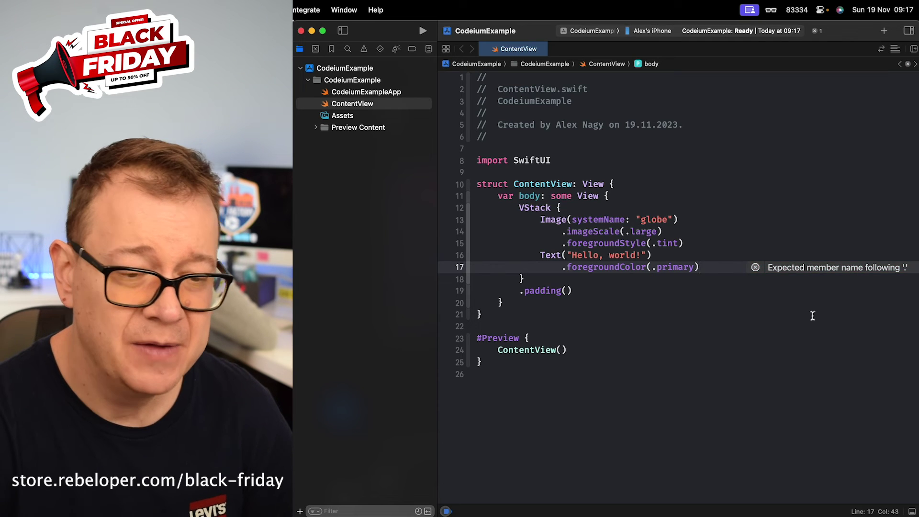
pyautogui.press('Return')
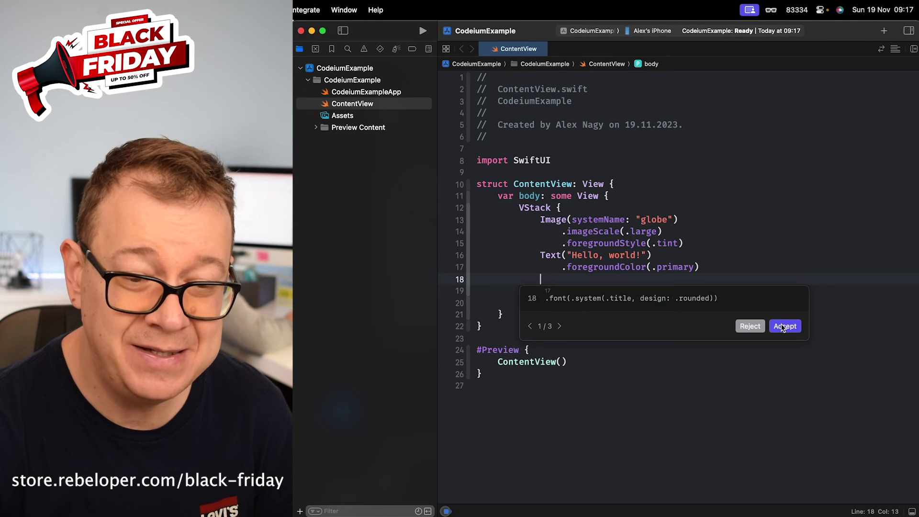
pyautogui.click(785, 326)
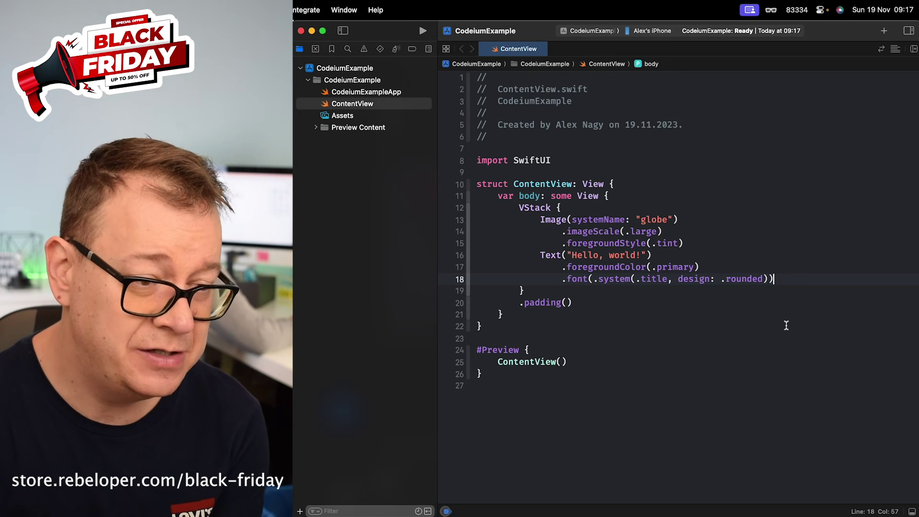
pyautogui.press('super+Tab')
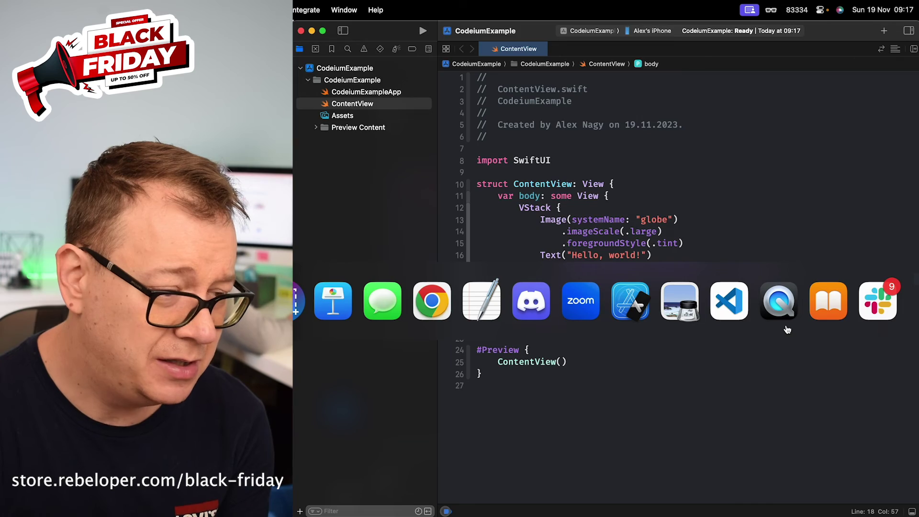
pyautogui.click(779, 300)
pyautogui.click(693, 56)
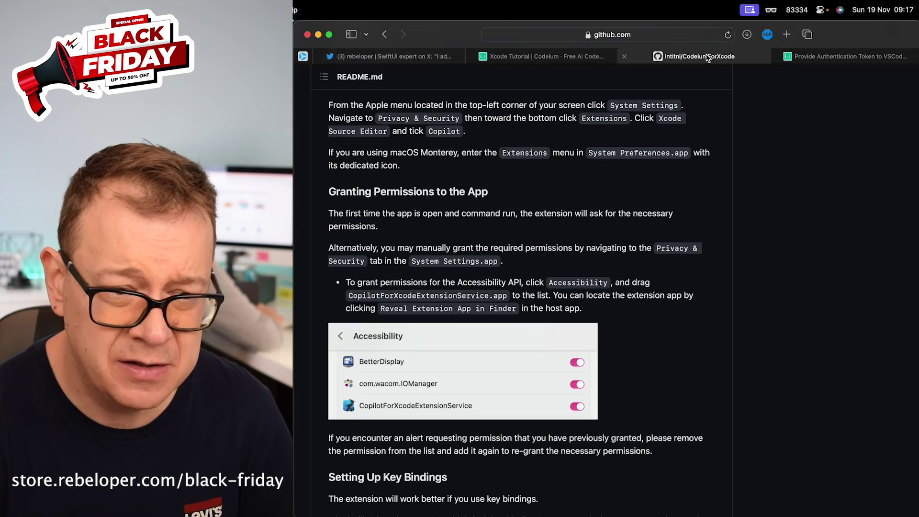
pyautogui.scroll(-3, 652, 400)
pyautogui.scroll(-2, 502, 359)
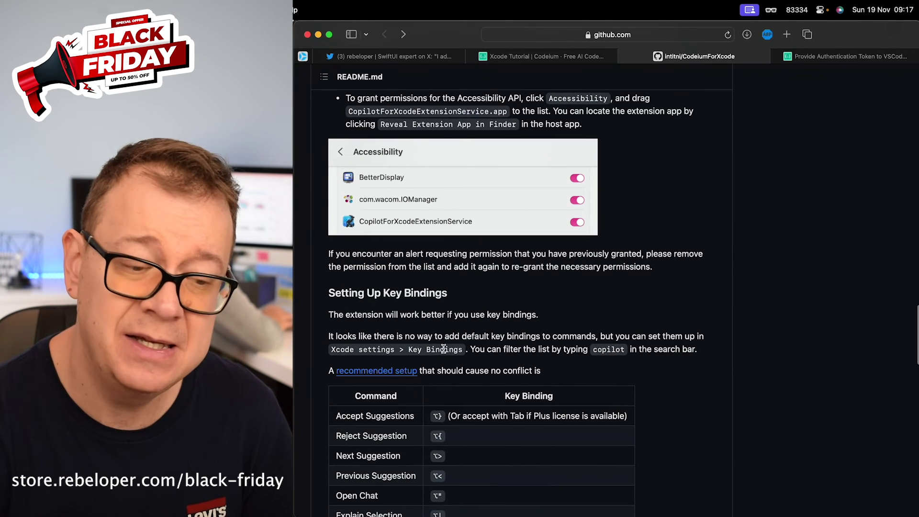
pyautogui.press('super+Tab')
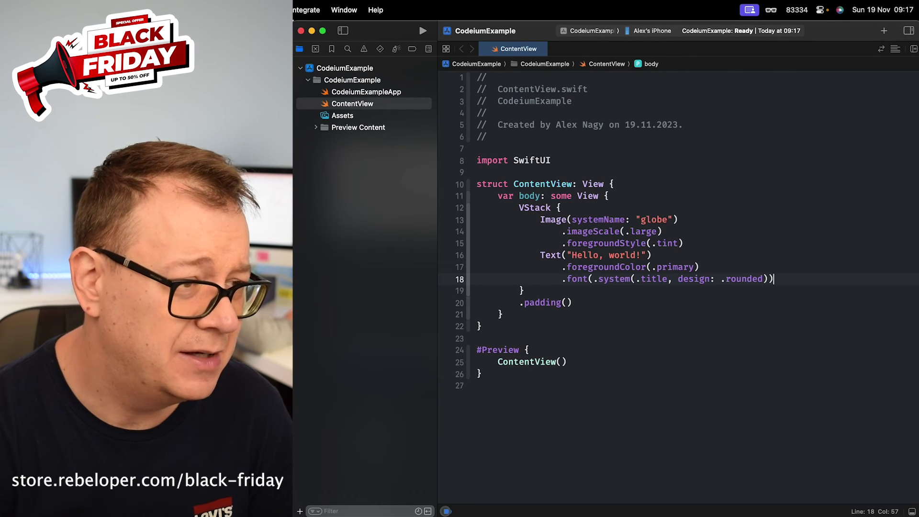
# - Filter Xcode's Key Bindings settings to 'codeium', then switch to the Safari README
pyautogui.press('super+comma')
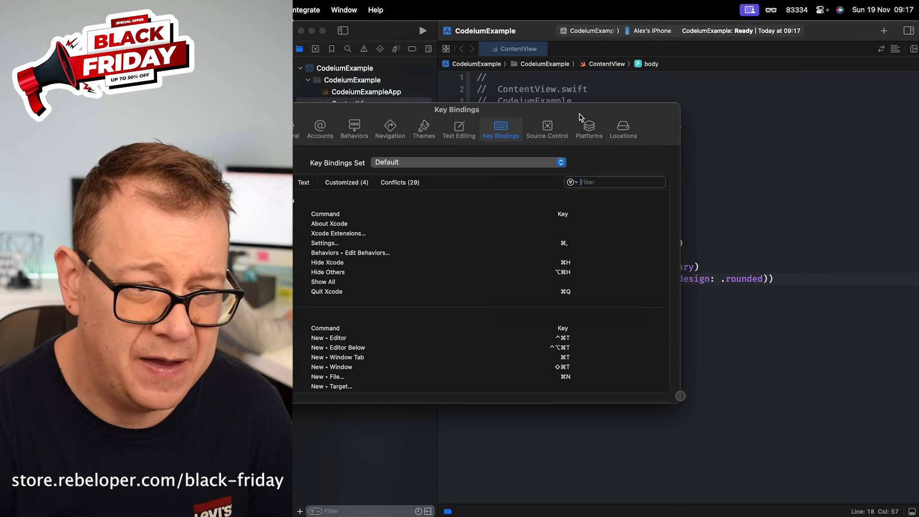
pyautogui.moveTo(581, 114); pyautogui.dragTo(627, 101)
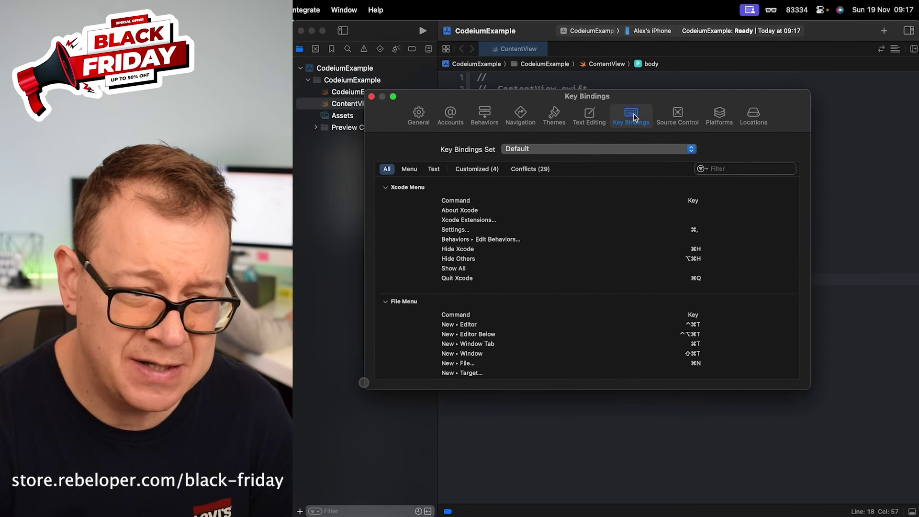
pyautogui.click(722, 168)
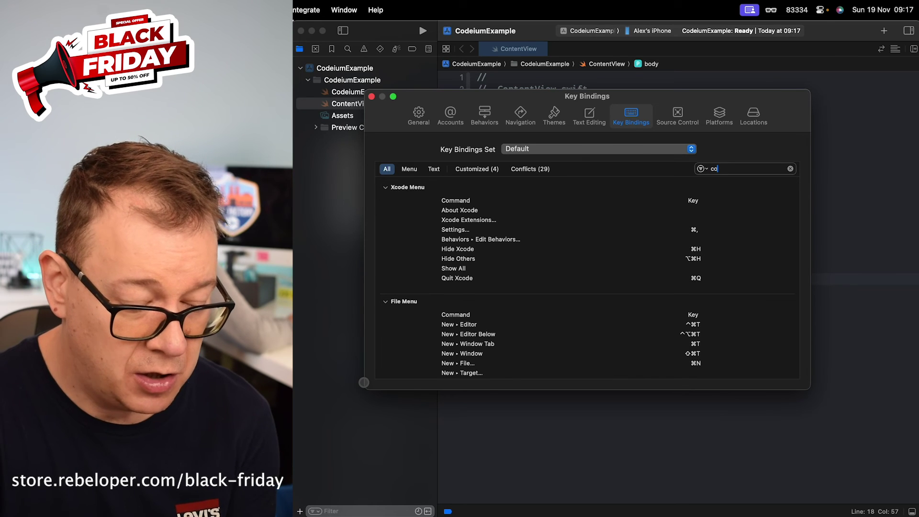
pyautogui.write('codeium')
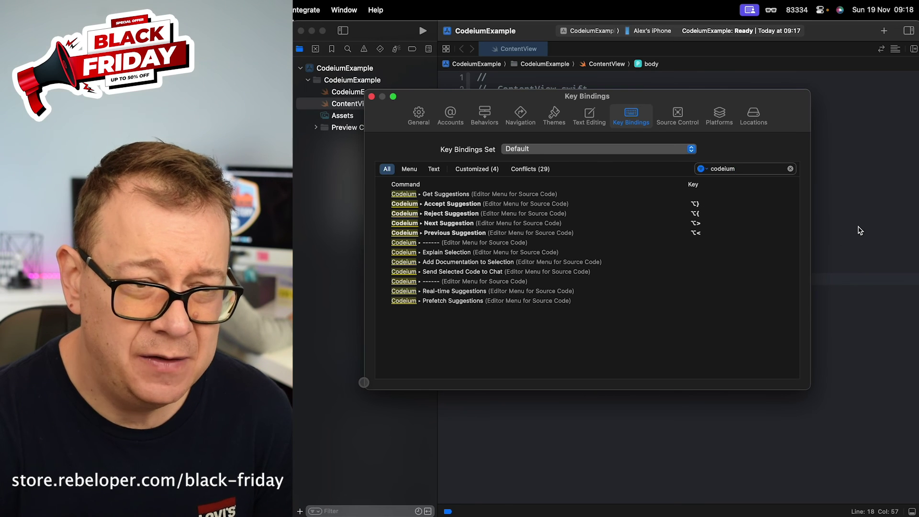
pyautogui.press('super+Tab')
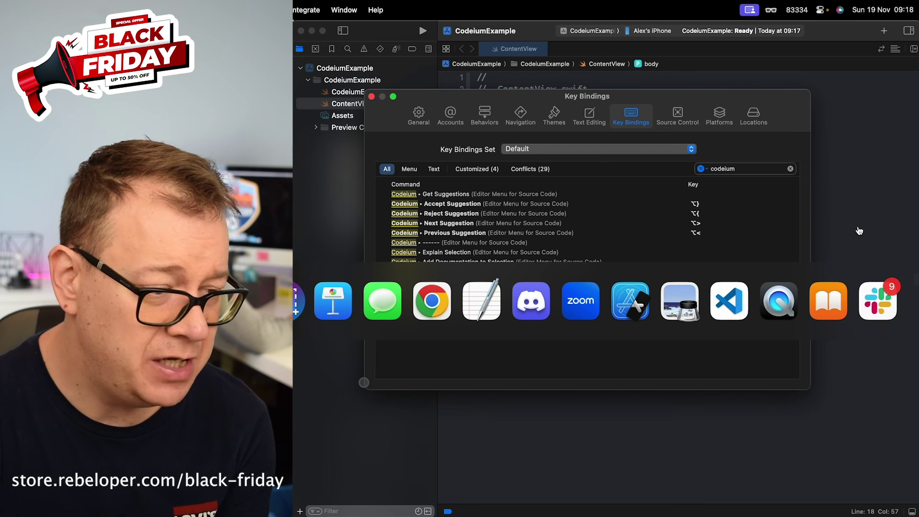
# - Bring Safari forward and switch from the README to the X thread on AI in Xcode
pyautogui.press('super+Tab')
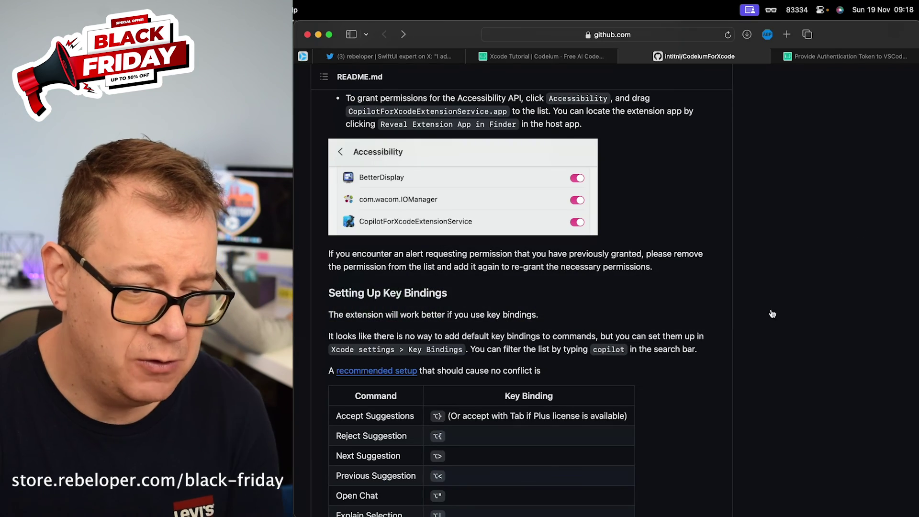
pyautogui.scroll(2, 713, 403)
pyautogui.scroll(-2, 714, 403)
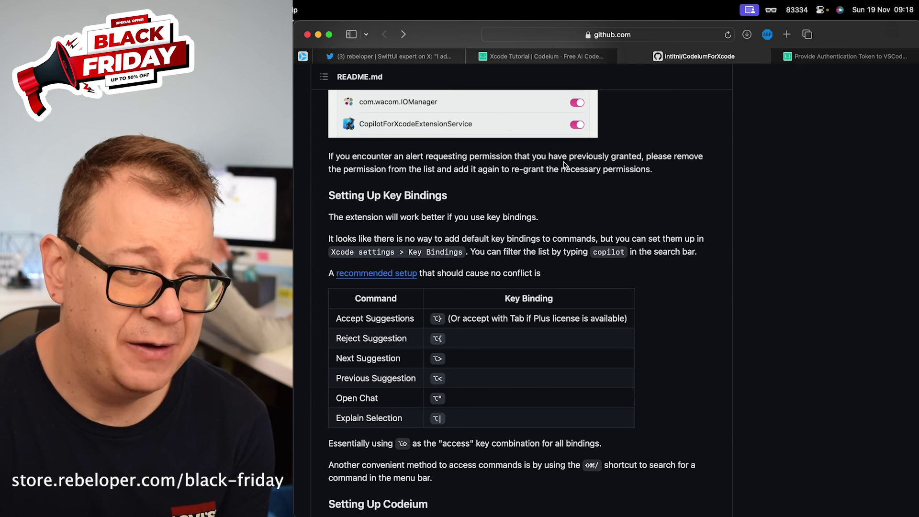
pyautogui.click(396, 56)
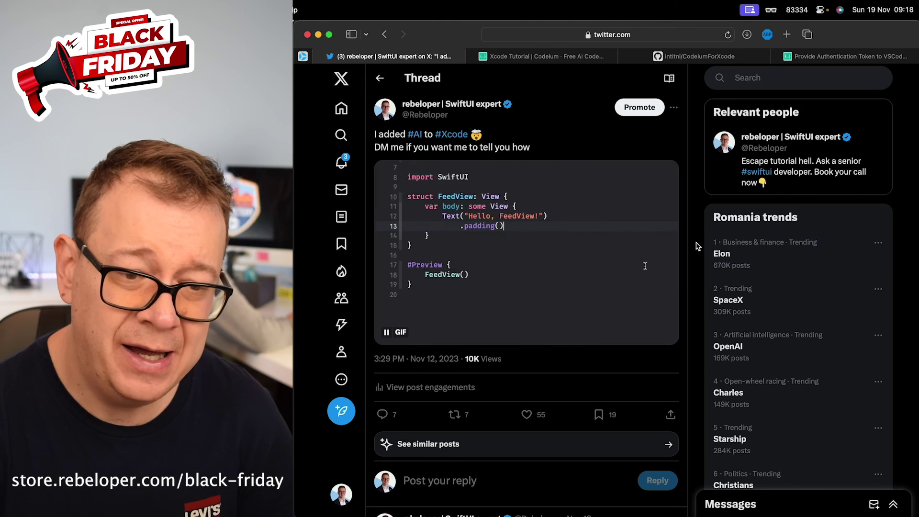